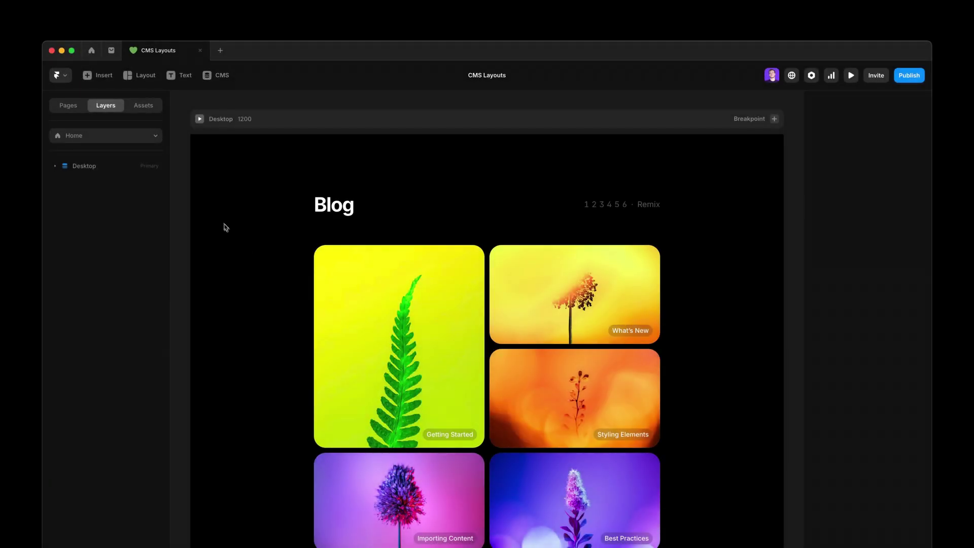
Step: Preview the Blog page fullscreen and view each pagination layout from 2 through 6
click(200, 119)
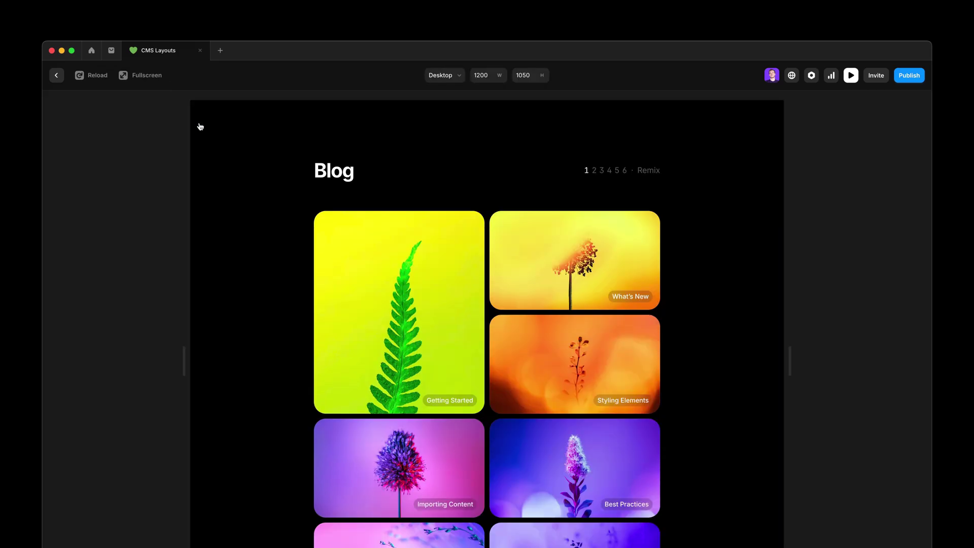
click(143, 75)
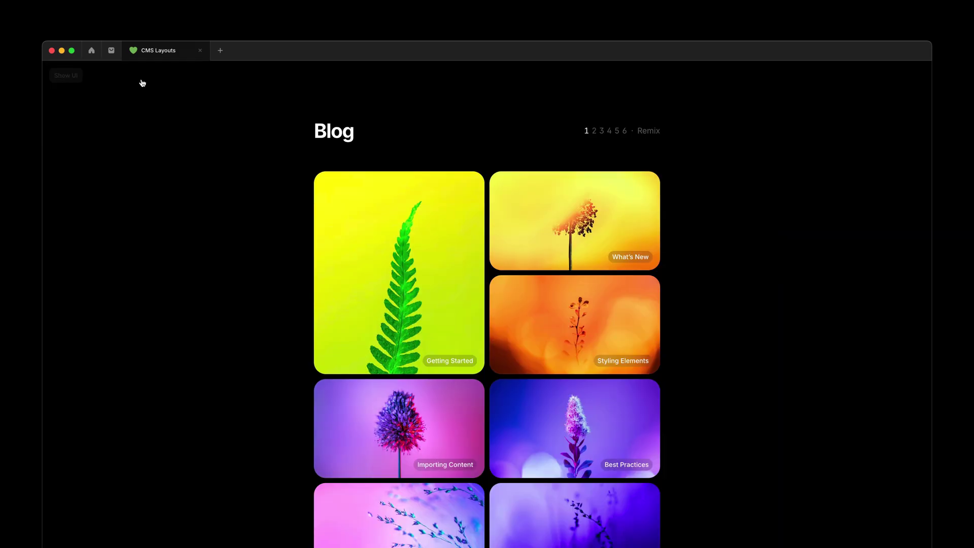
click(594, 132)
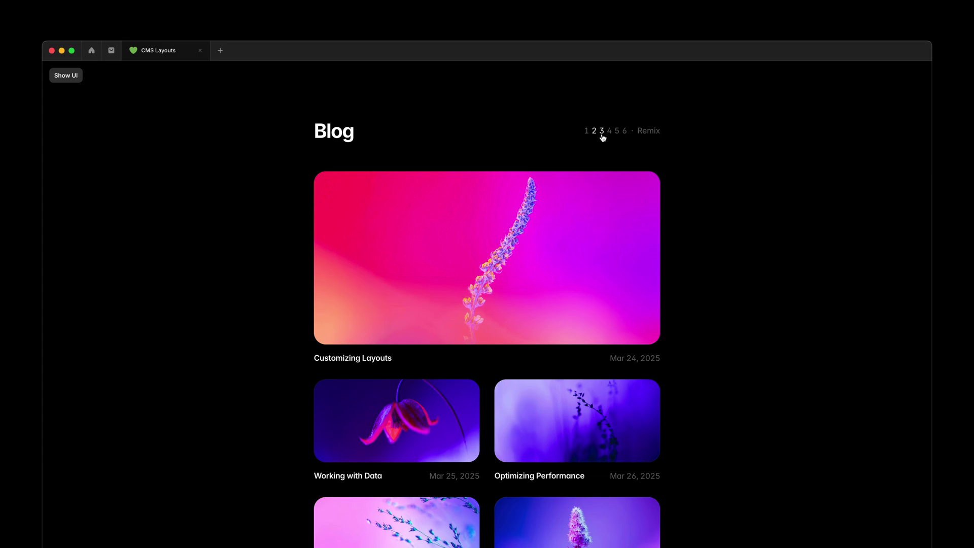
click(603, 133)
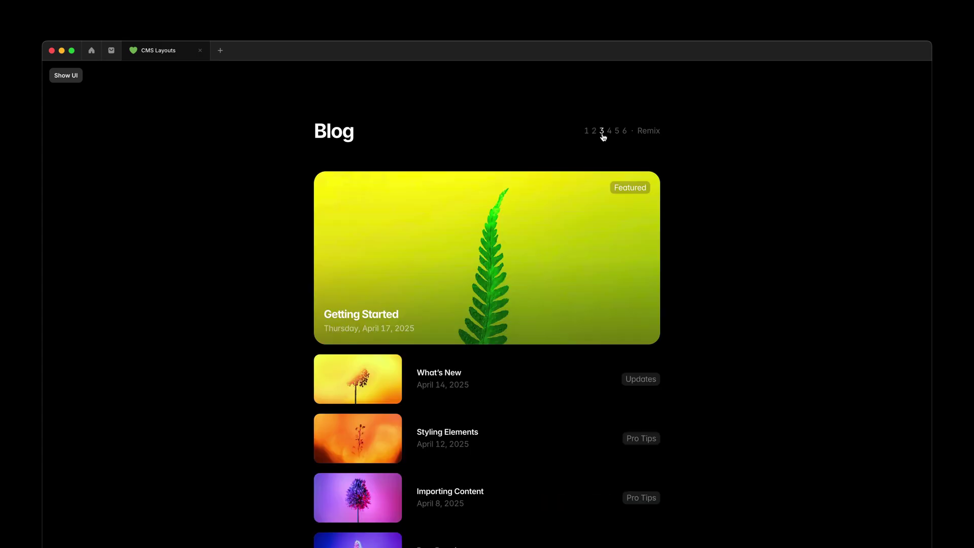
click(609, 133)
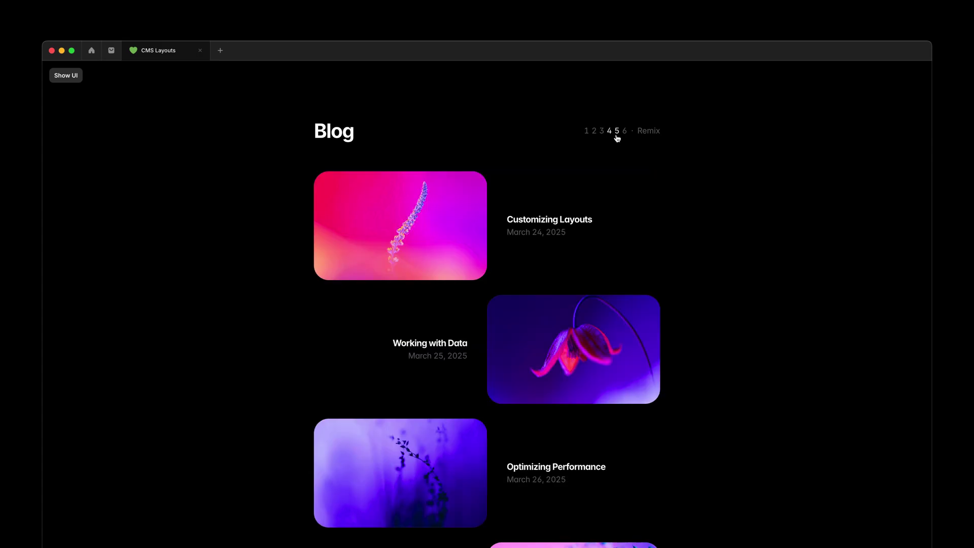
click(617, 132)
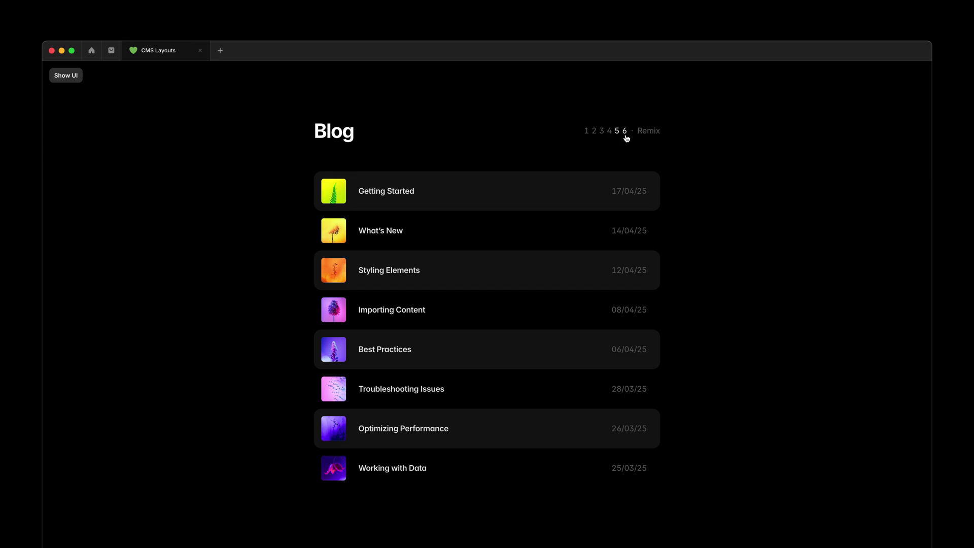
click(625, 133)
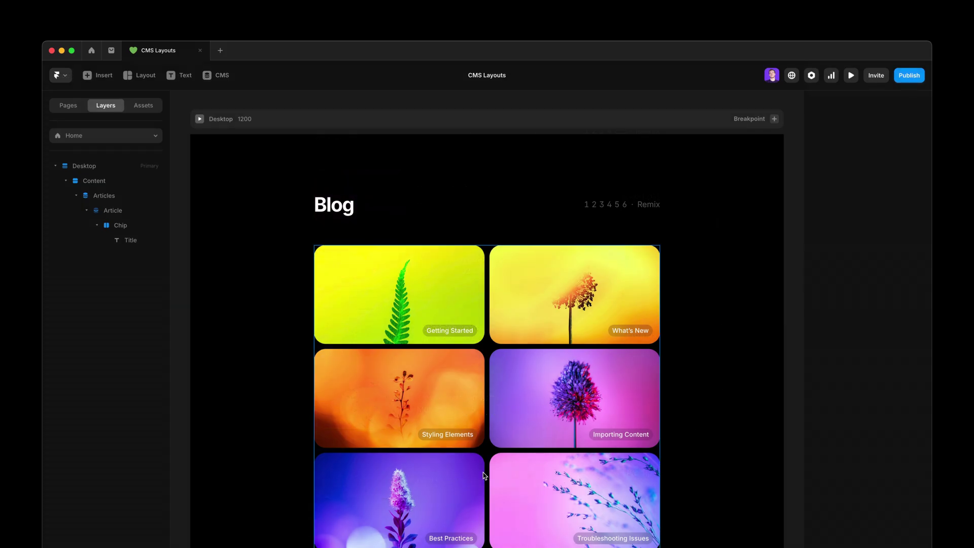
click(449, 294)
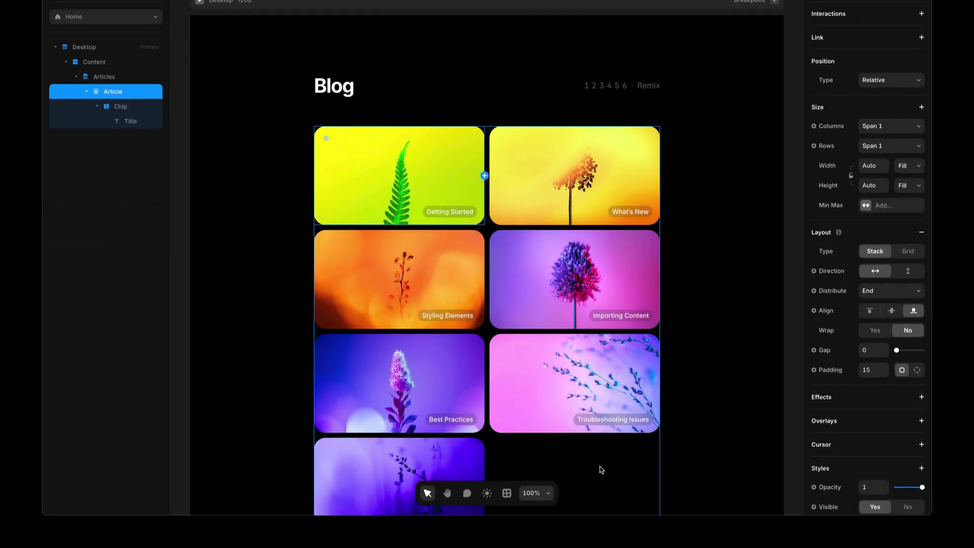
click(600, 459)
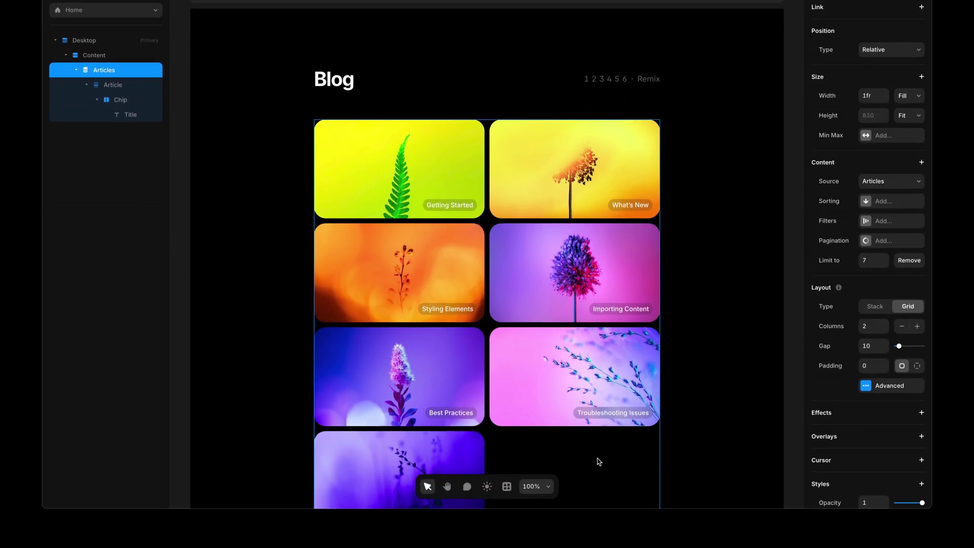
click(883, 392)
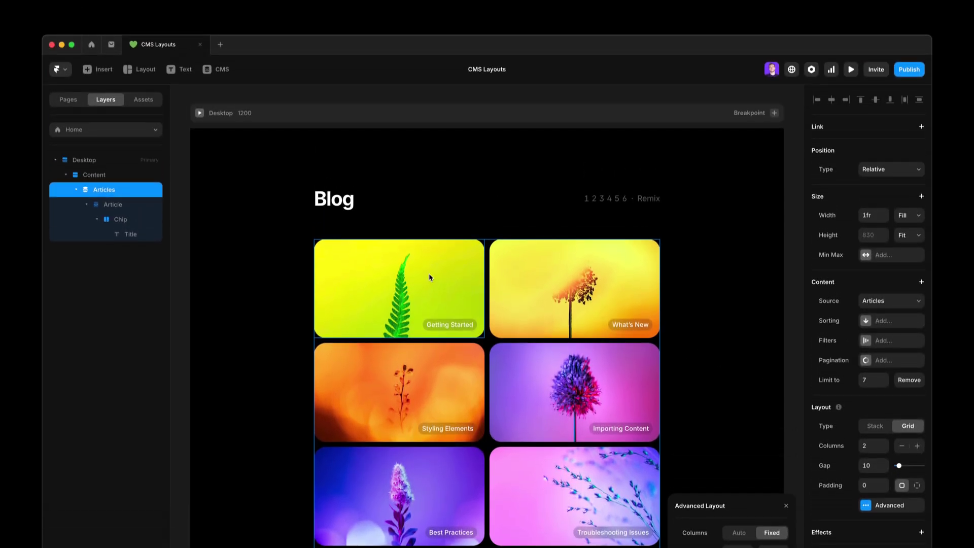
click(429, 277)
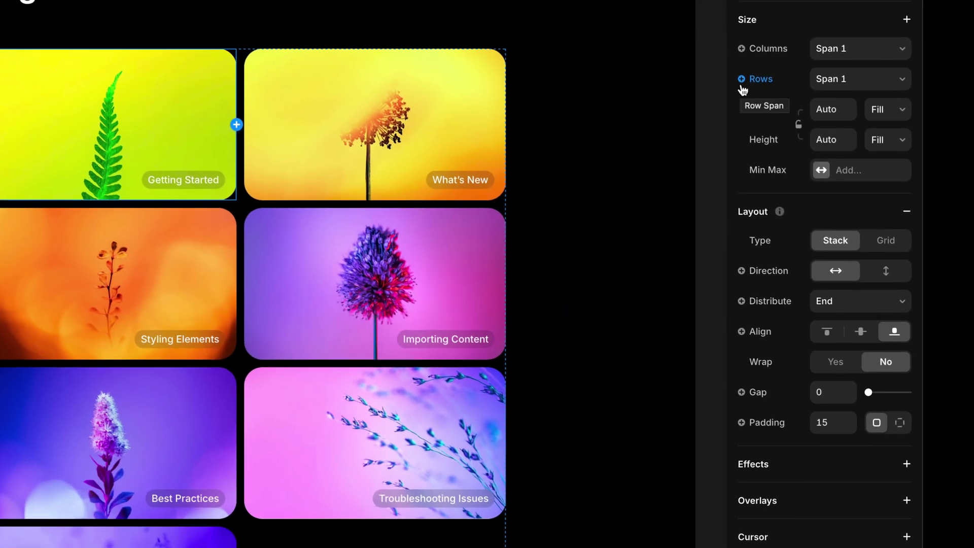
Step: Add a Row Span rule where Index equals 1 spans 2 rows, making Getting Started tall
click(741, 80)
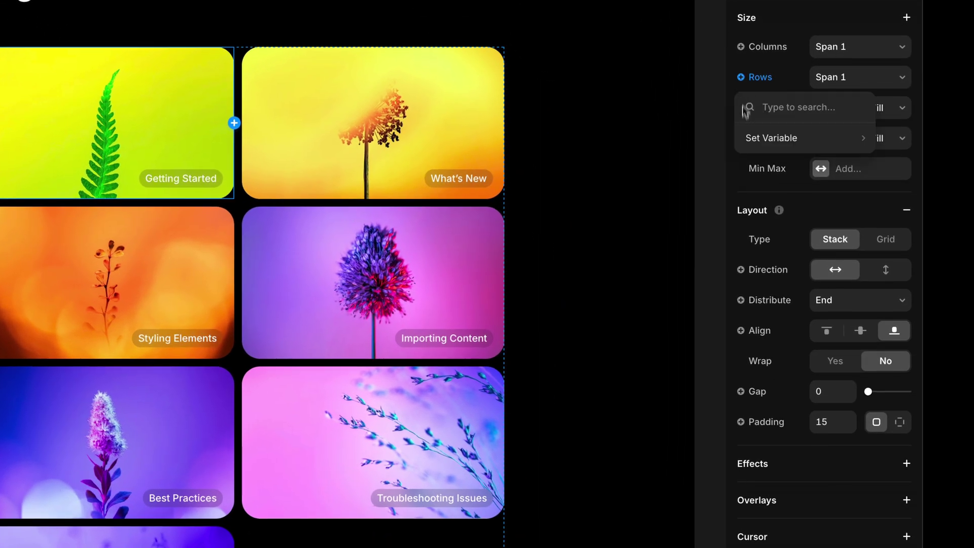
mouse_move(750, 139)
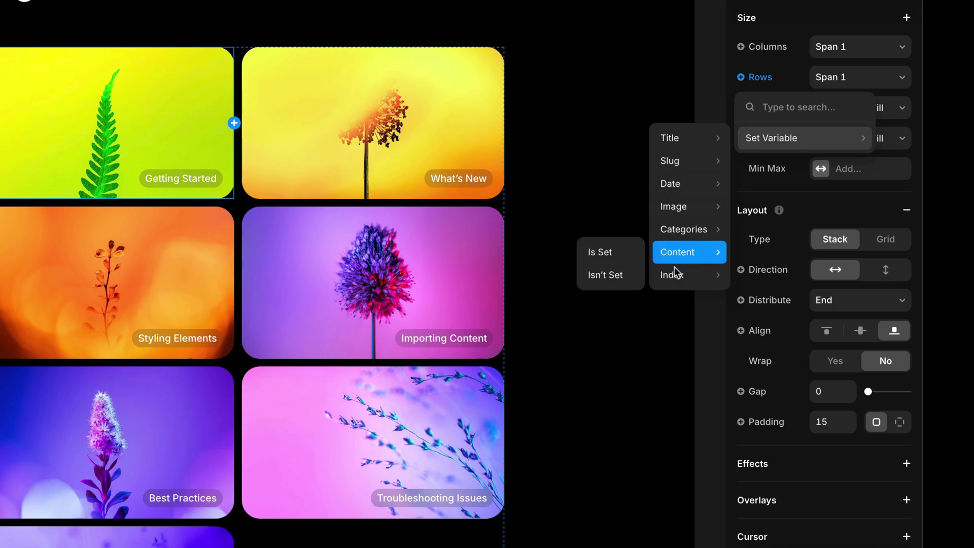
mouse_move(668, 276)
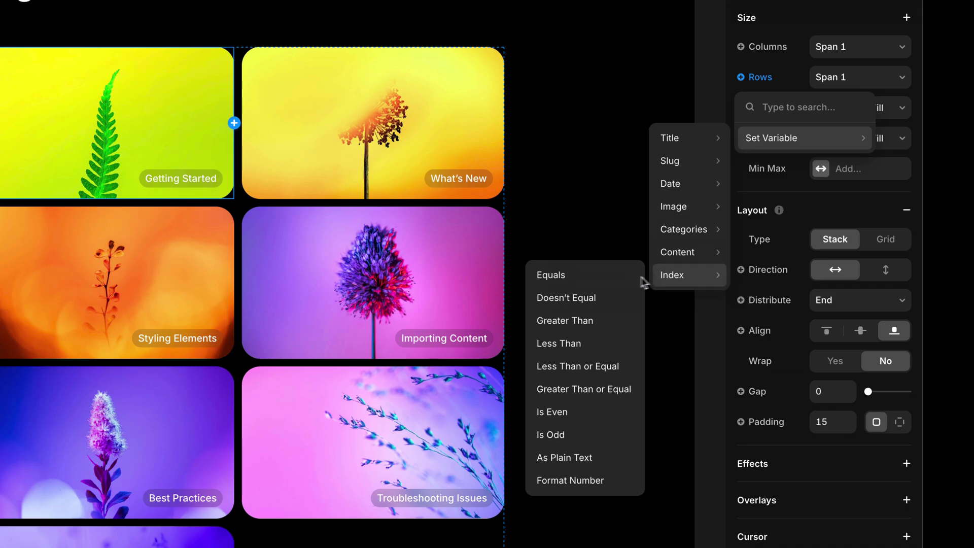
click(596, 276)
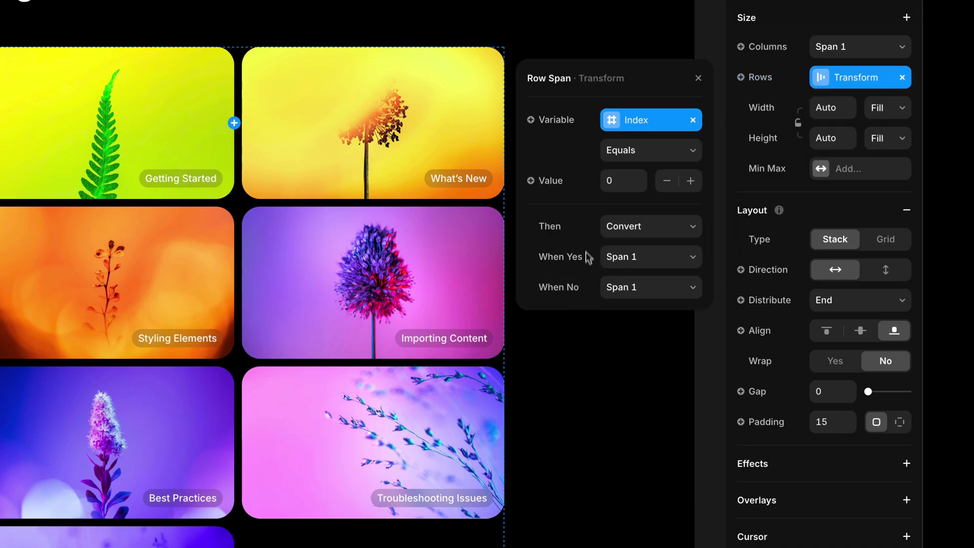
click(692, 181)
click(645, 260)
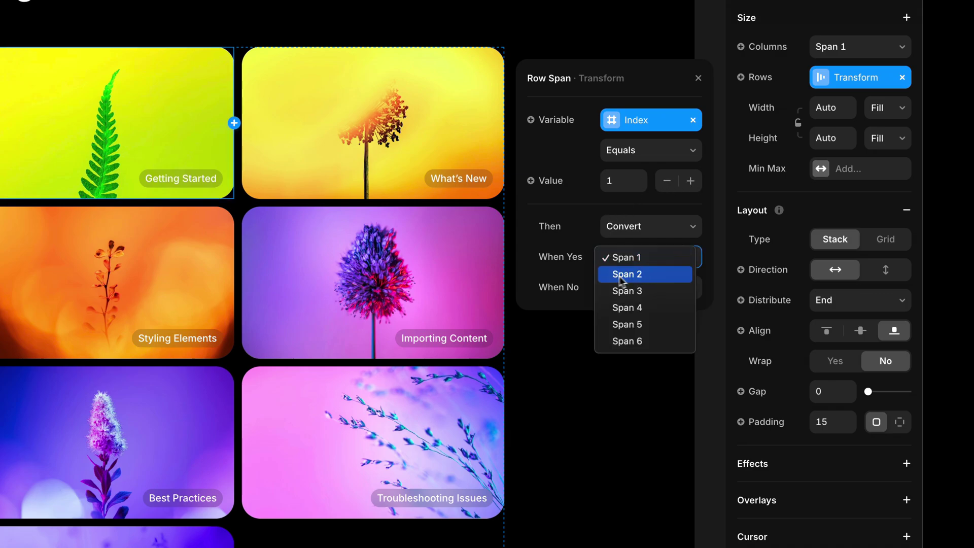
click(648, 278)
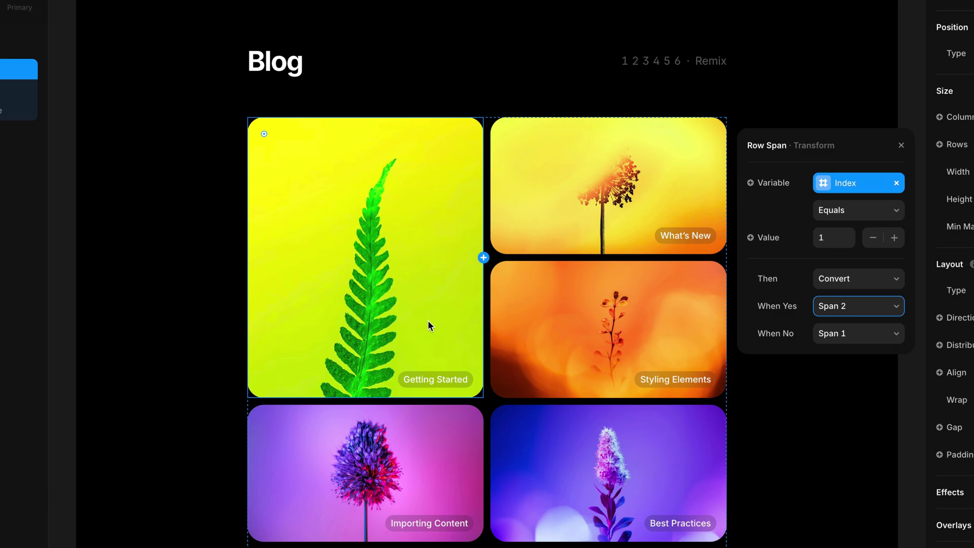
Step: Step the Row Span index through values 1–4 to preview each card, leaving it at 4
click(893, 239)
click(894, 238)
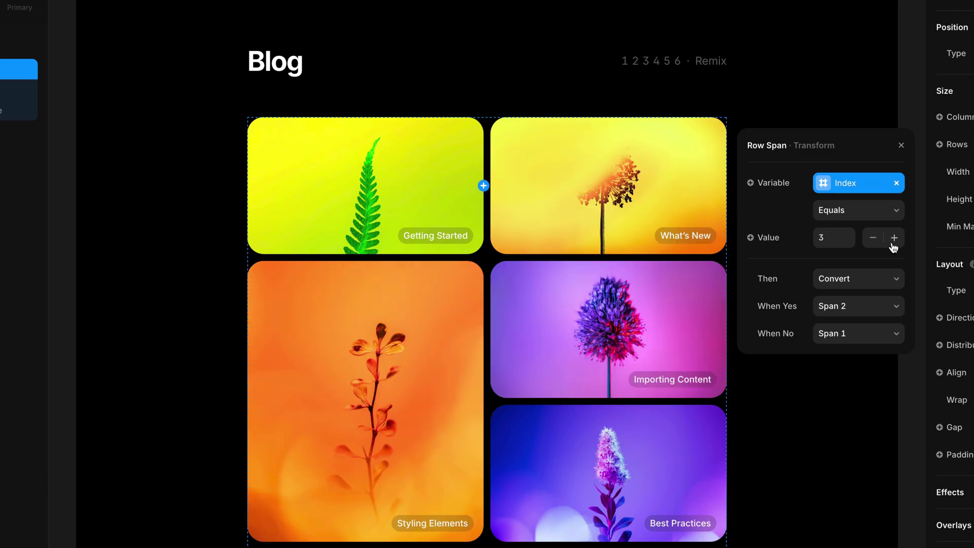
click(894, 238)
click(873, 239)
click(874, 238)
click(875, 241)
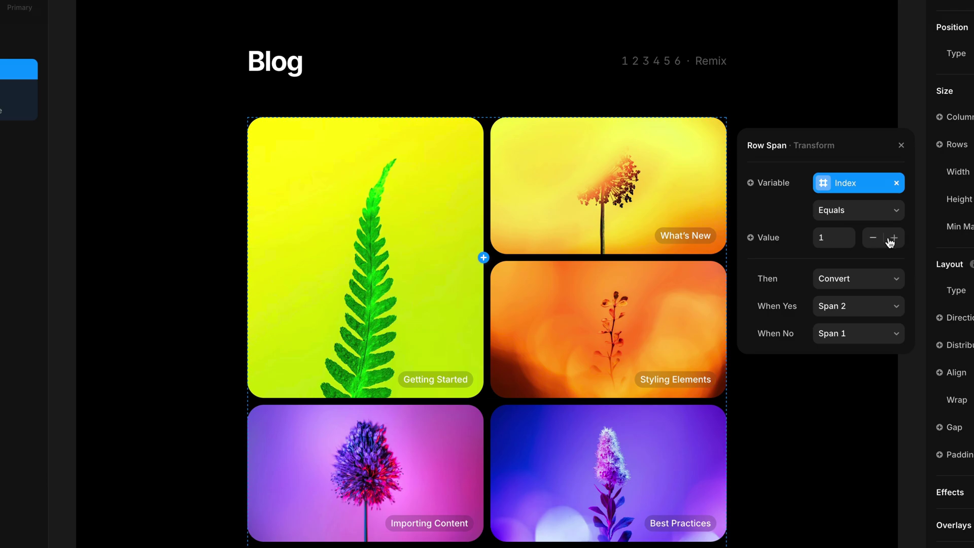
click(894, 242)
click(894, 242)
click(894, 242)
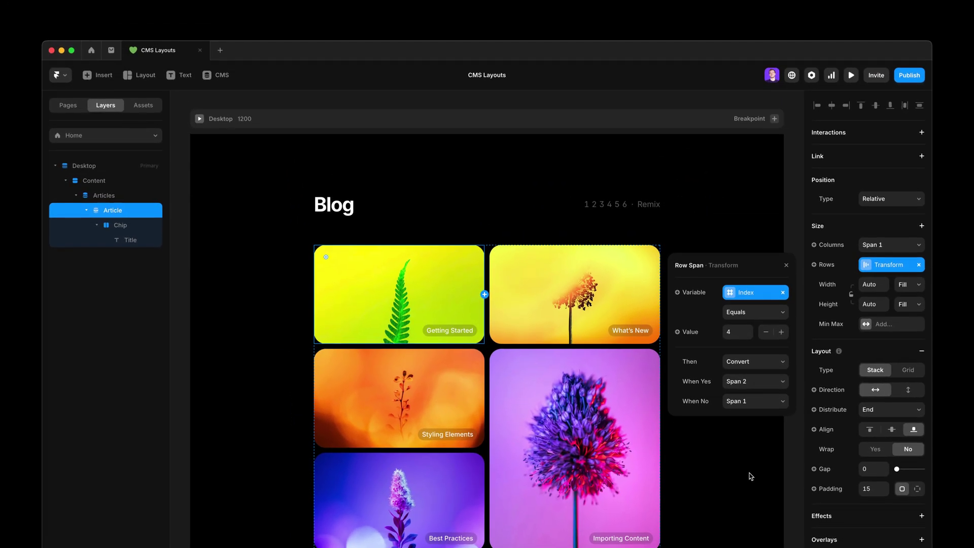
key(Escape)
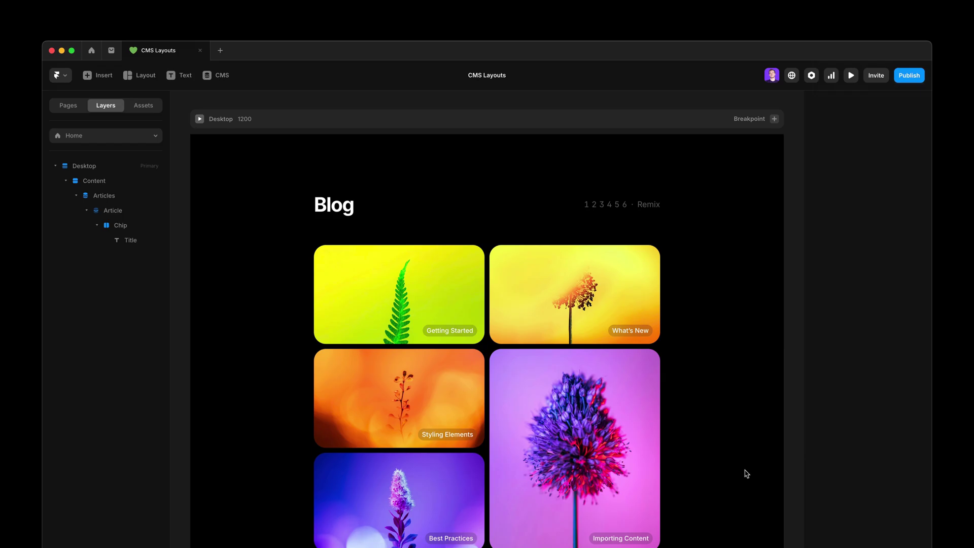
Step: Switch to the layout-2 page and select the Customizing Layouts post card
click(146, 136)
click(146, 187)
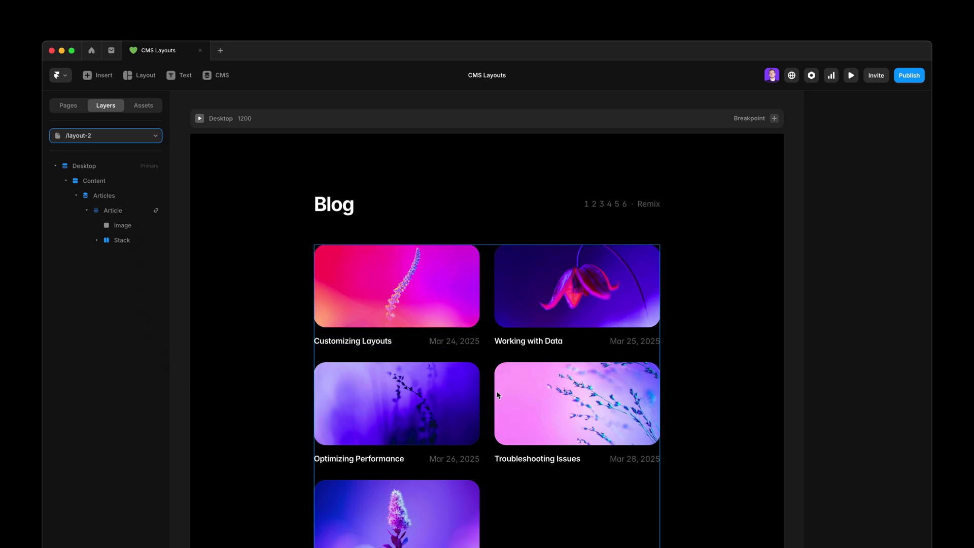
click(458, 335)
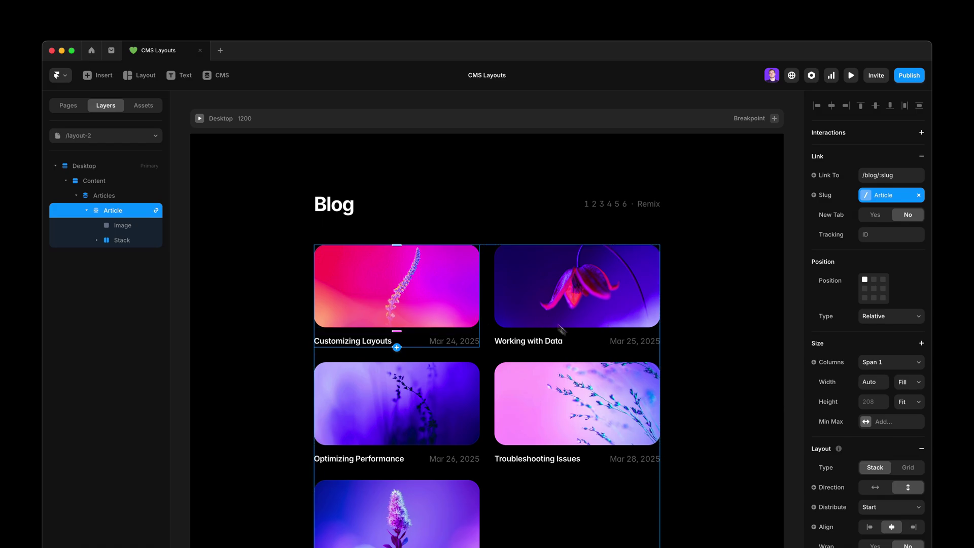
Step: Add a Column Span rule: Index equals 1 spans 2 columns, testing 2 and 3 first
click(814, 363)
mouse_move(835, 403)
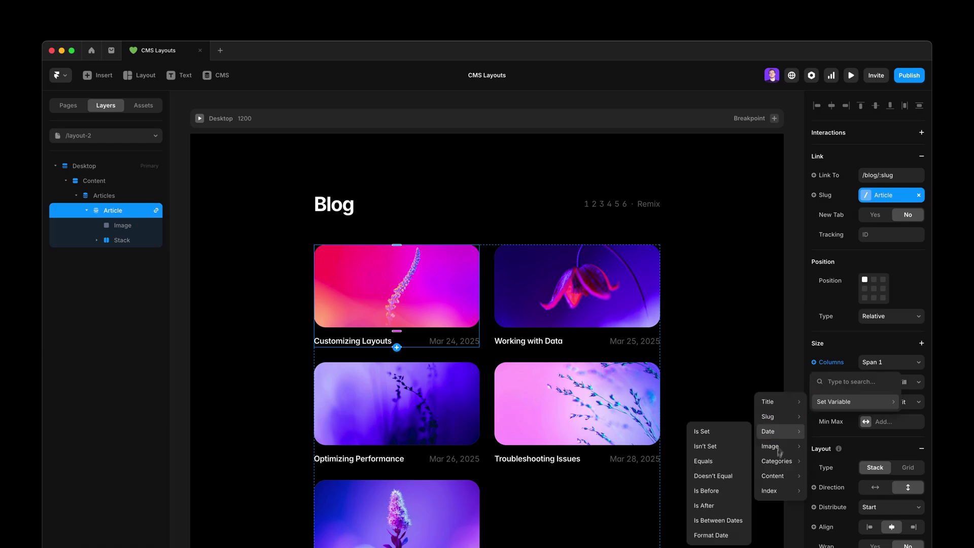
mouse_move(776, 491)
click(711, 358)
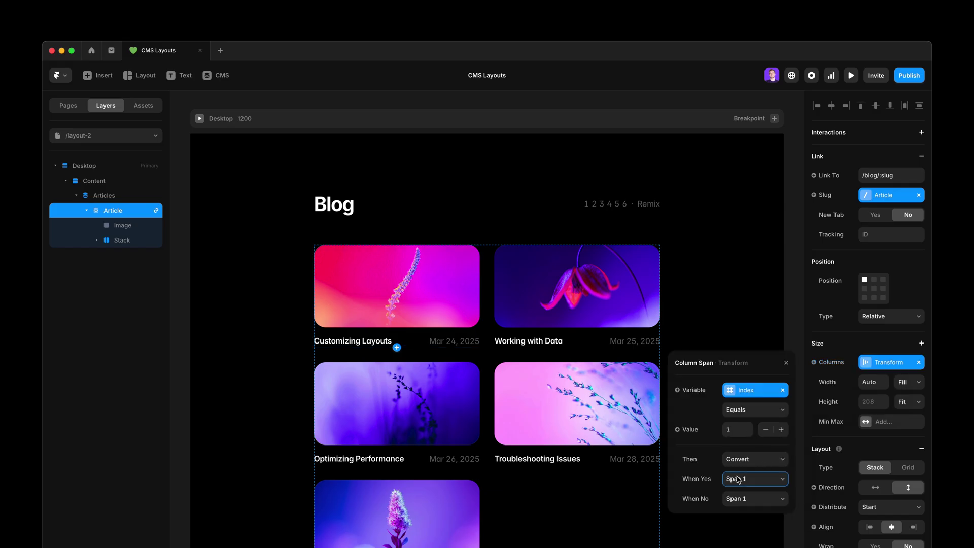
click(751, 479)
click(738, 494)
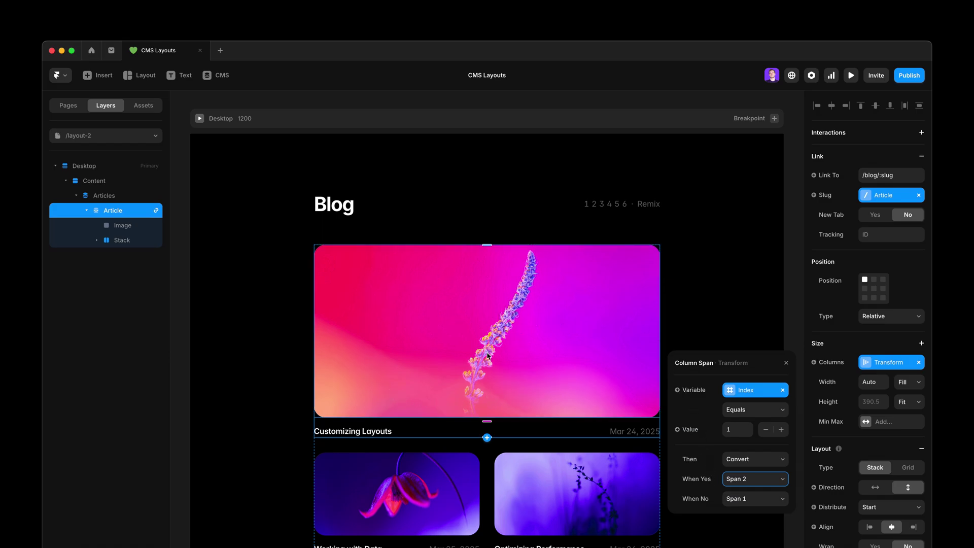
click(781, 430)
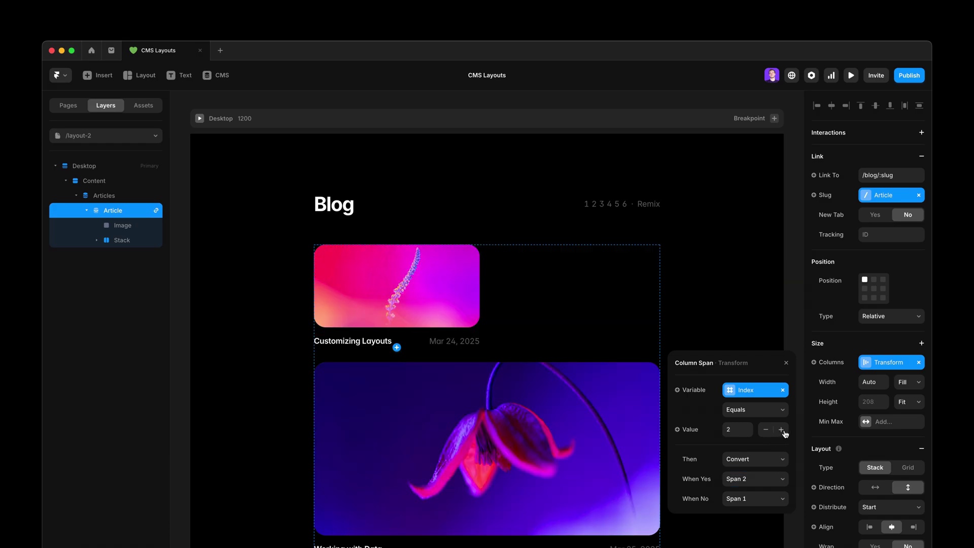
click(781, 430)
click(765, 430)
click(765, 430)
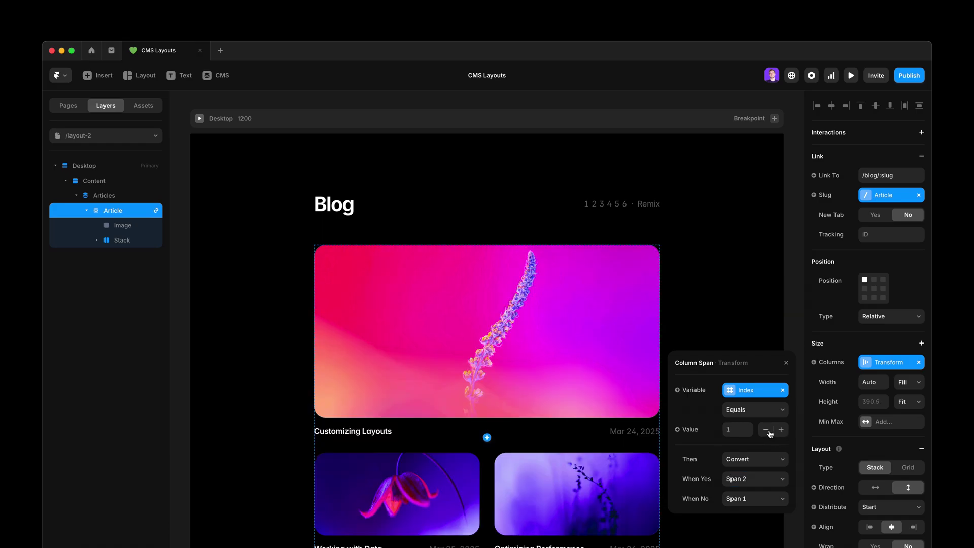
click(747, 282)
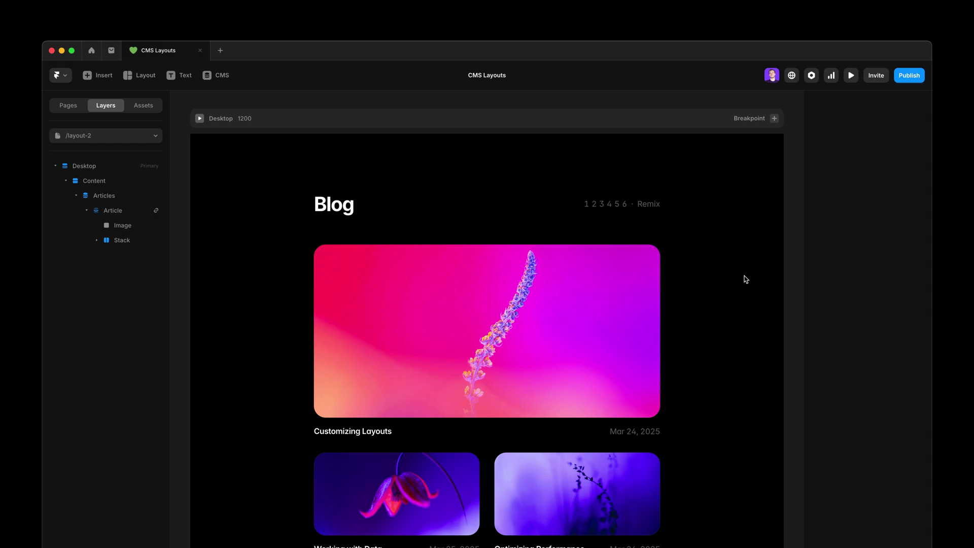
Step: Switch to /layout-3 and inspect Item 3's Default and Featured variants
click(141, 136)
click(130, 202)
click(145, 229)
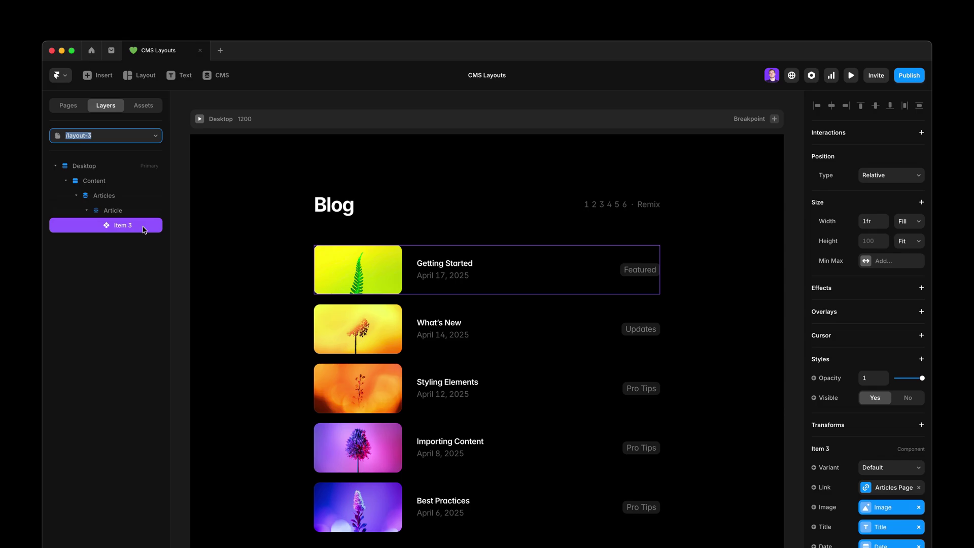
double_click(531, 284)
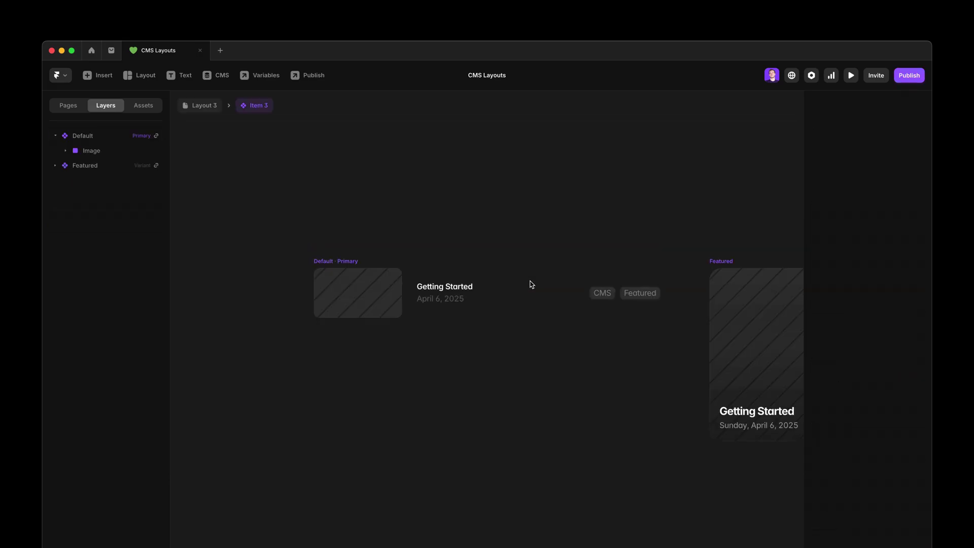
drag(651, 257, 289, 242)
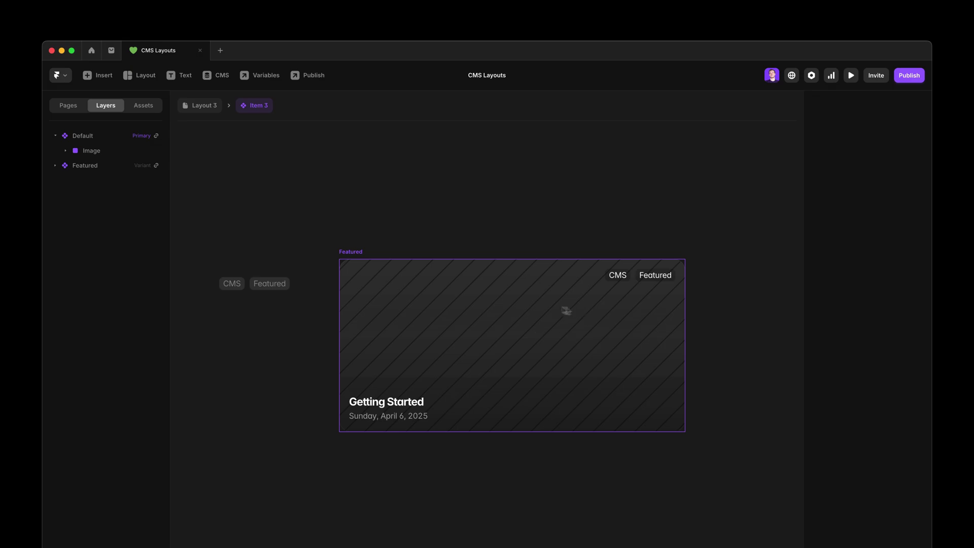
key(Escape)
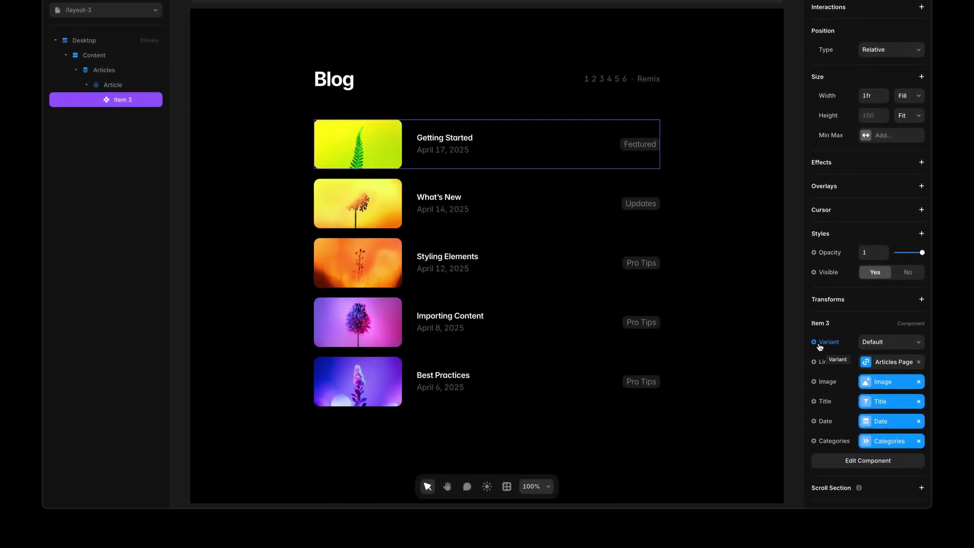
Step: Bind Item 3's Variant to Index equals 1, with When Yes set to Featured
click(813, 348)
mouse_move(832, 384)
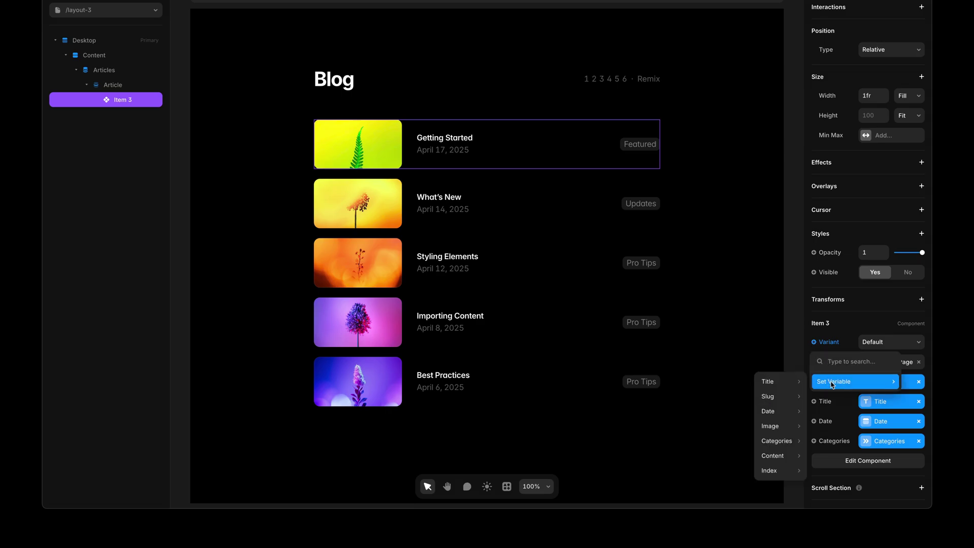
mouse_move(769, 472)
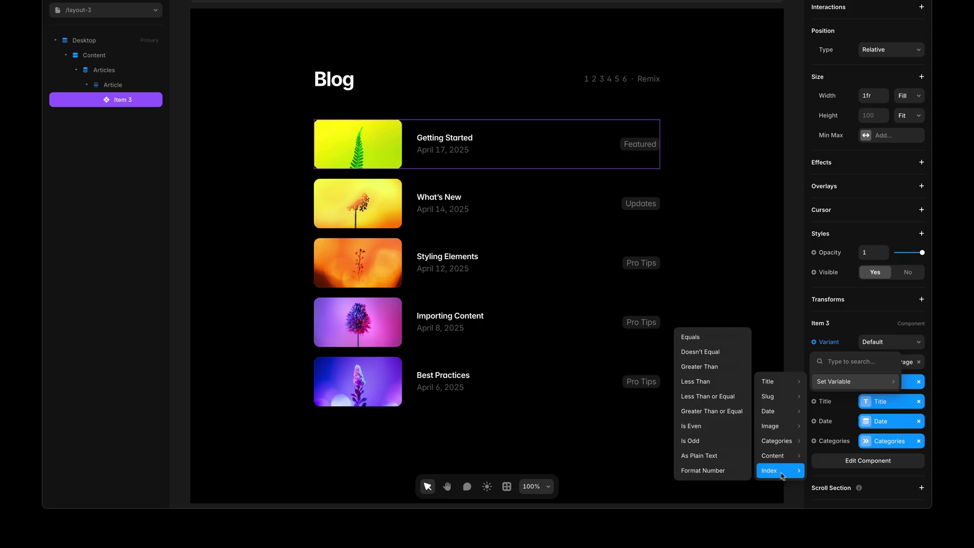
click(705, 339)
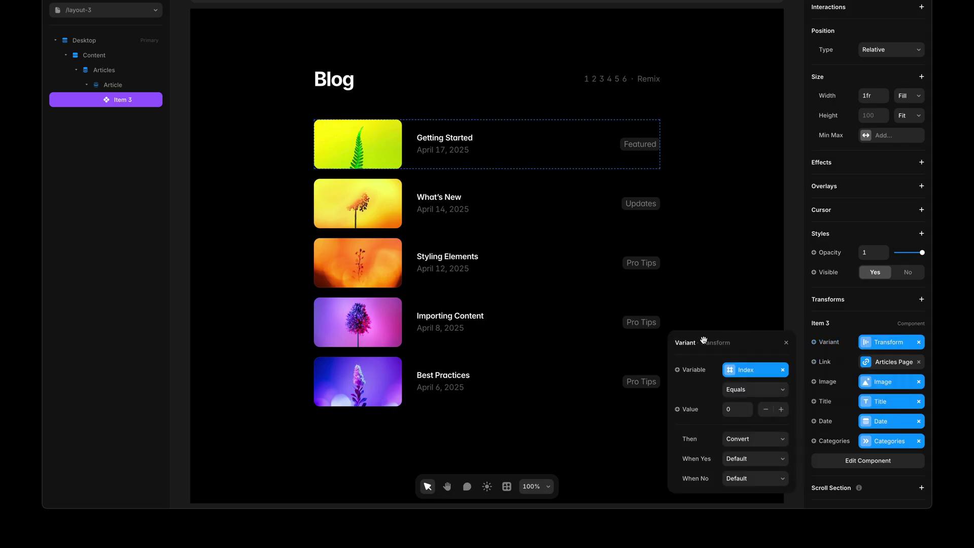
click(782, 410)
click(761, 459)
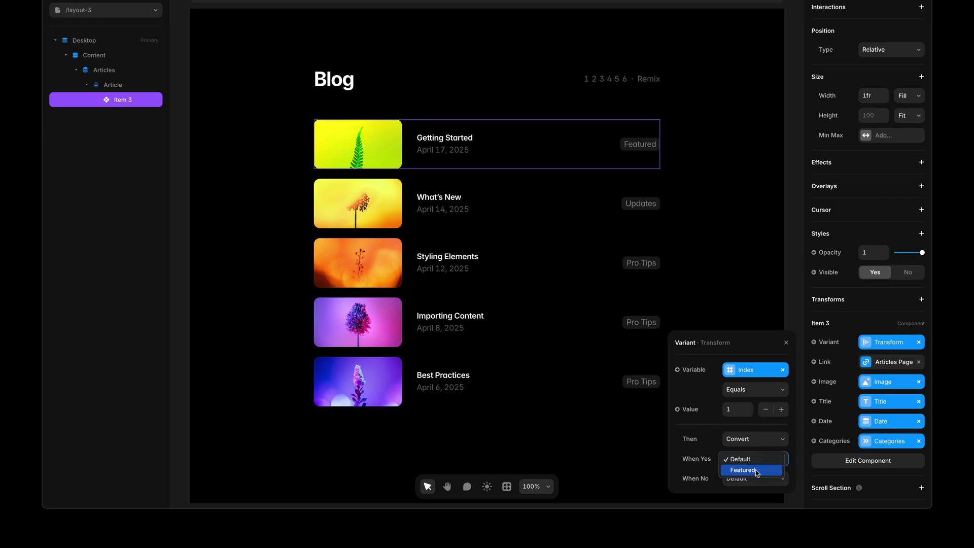
click(759, 470)
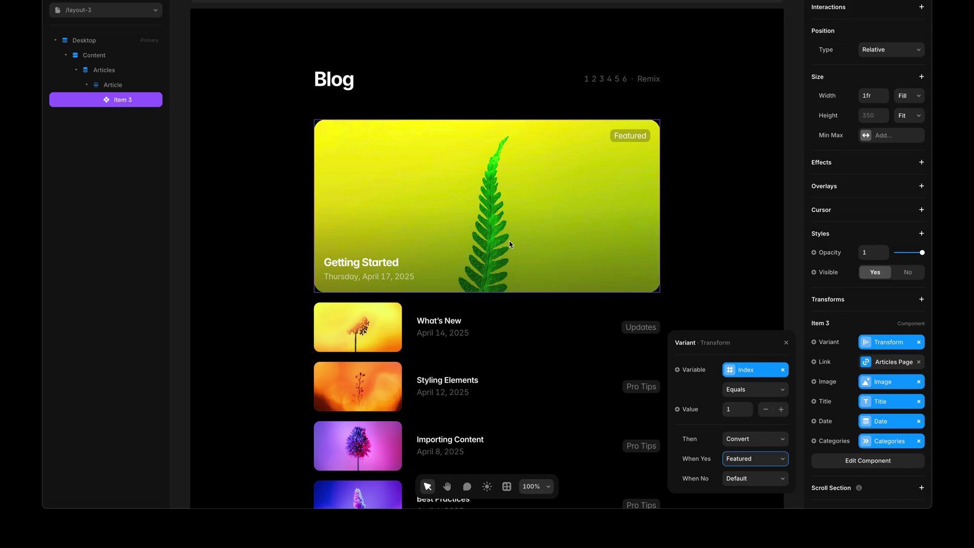
Step: Step the matched index up to later posts to preview, then return it to 1
click(782, 410)
click(781, 410)
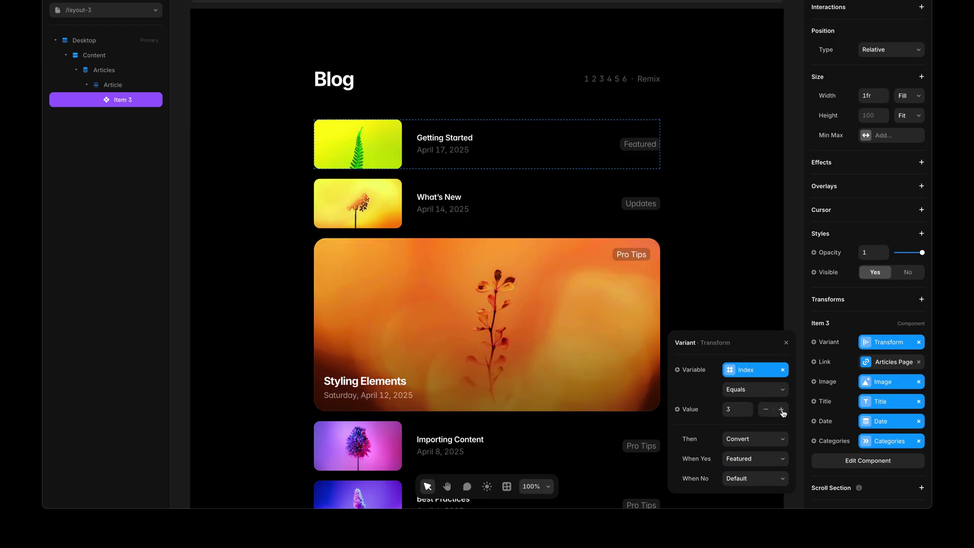
click(782, 409)
click(766, 410)
click(766, 410)
click(766, 410)
click(766, 409)
click(762, 195)
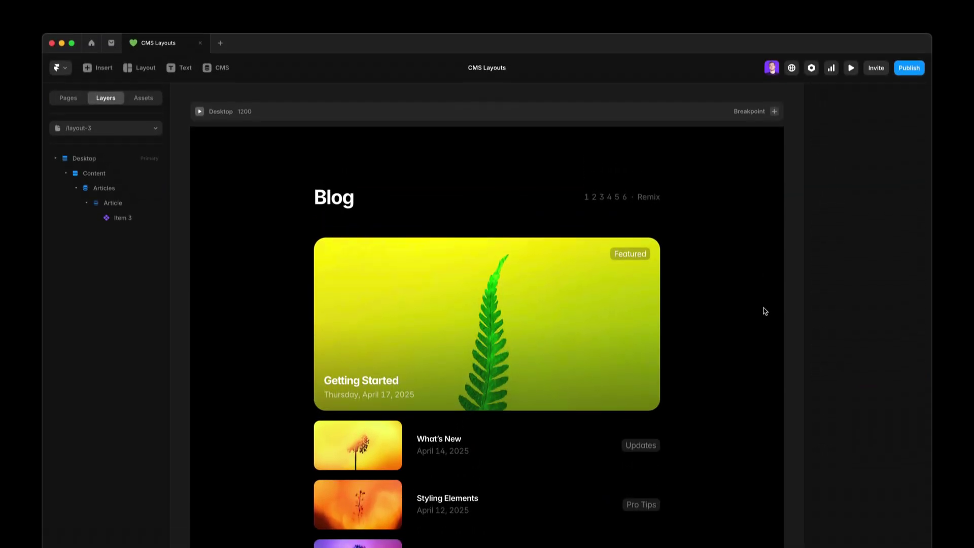
Step: Switch to the /layout-4 page and select the repeating blog item
click(152, 136)
click(143, 217)
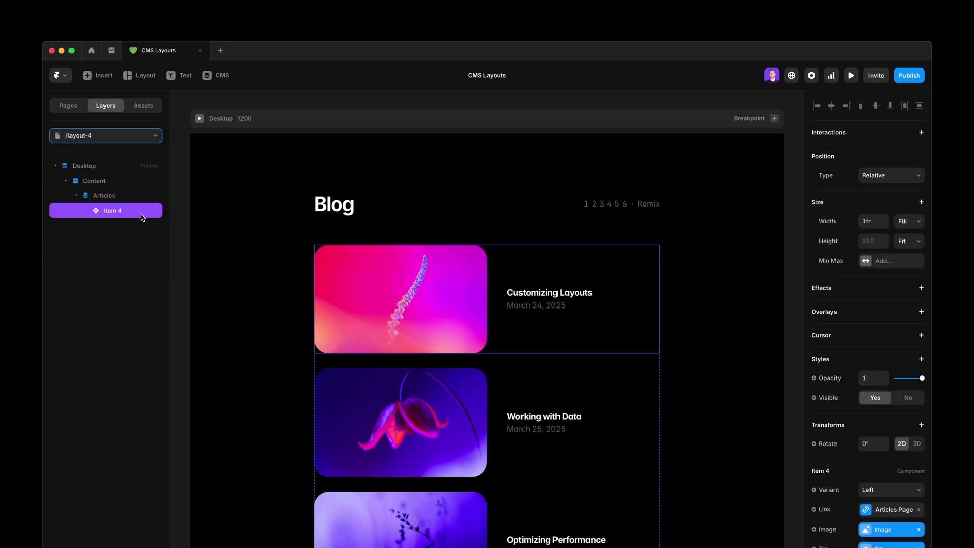
click(704, 342)
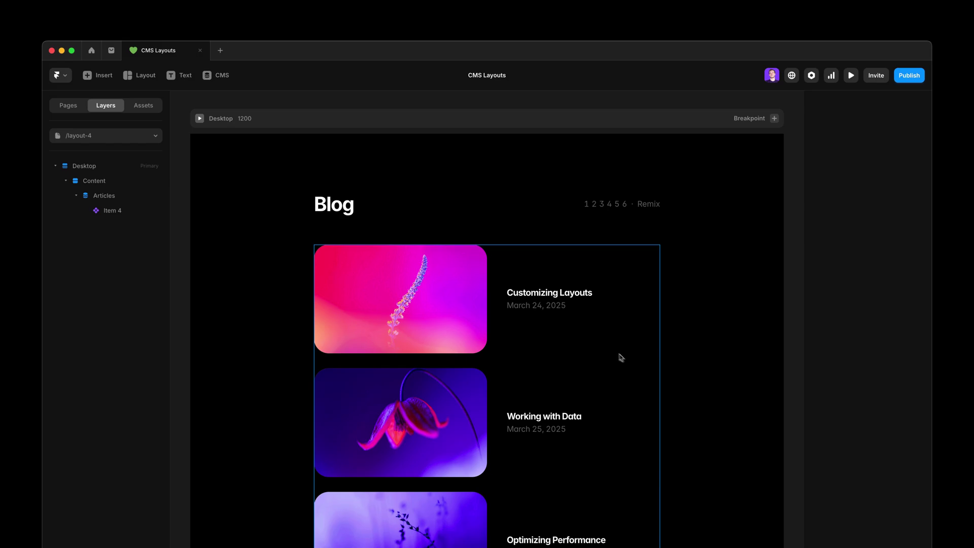
click(598, 344)
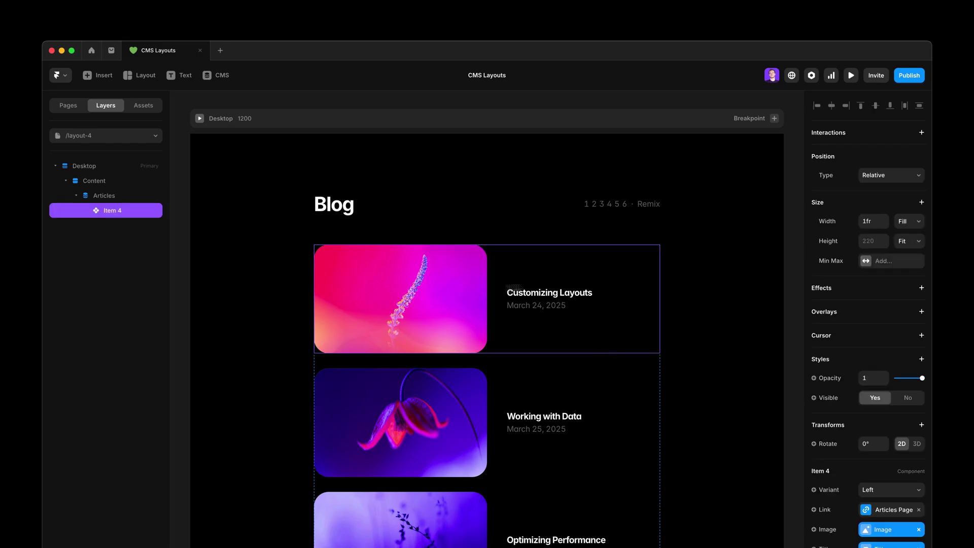
Step: Inspect Item 4's Left and Right variants, then return to the page
double_click(477, 315)
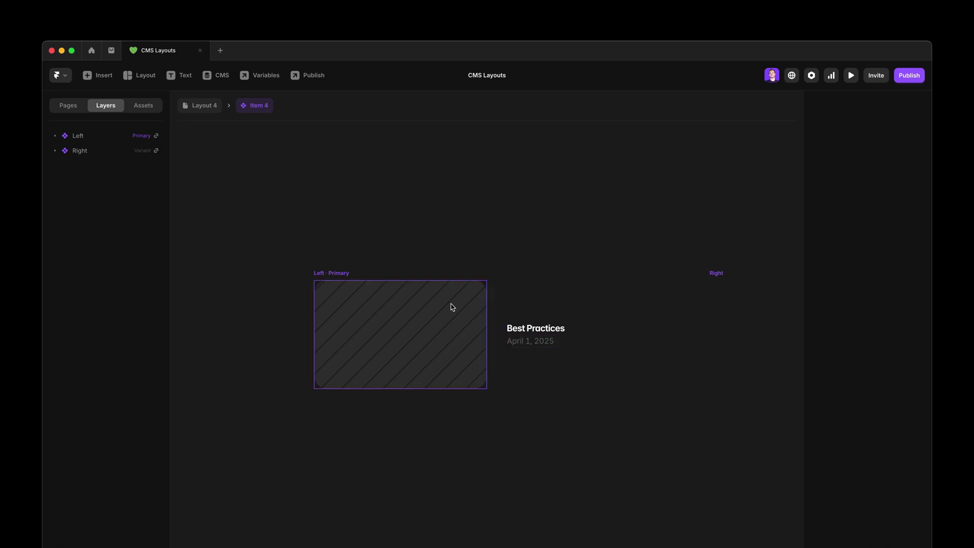
scroll(646, 257, right, 3)
drag(483, 247, 265, 252)
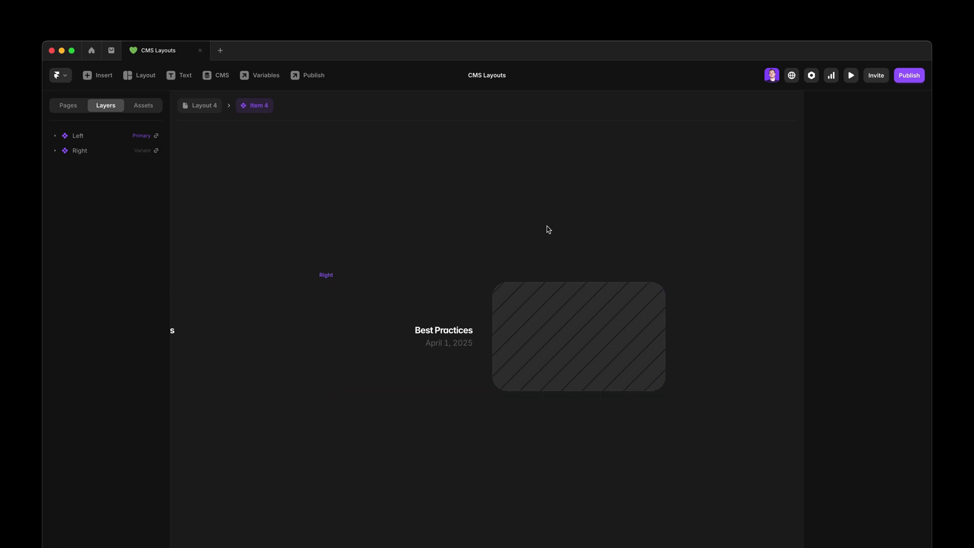
key(Escape)
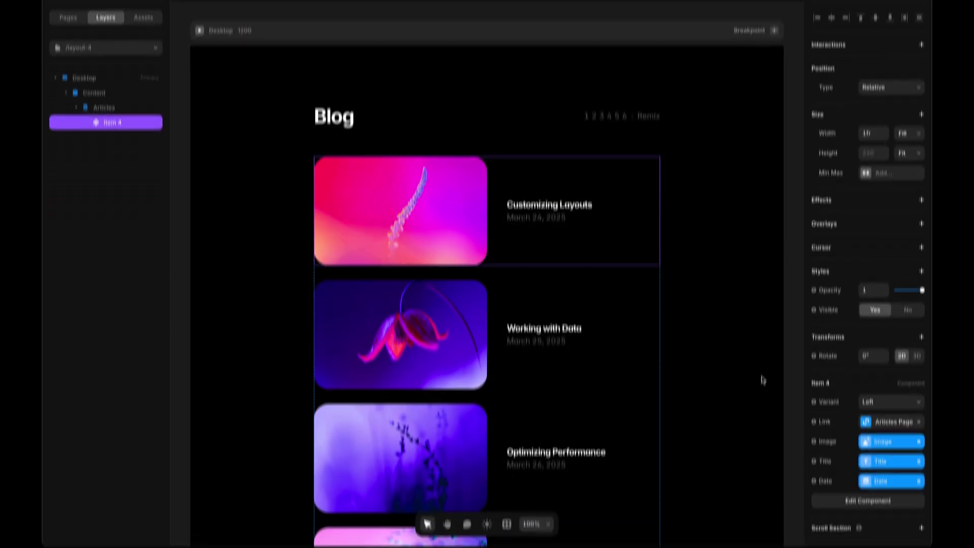
Step: Drive Item 4's Variant by Index Is Odd: Left for odd rows, Right for the others
click(815, 366)
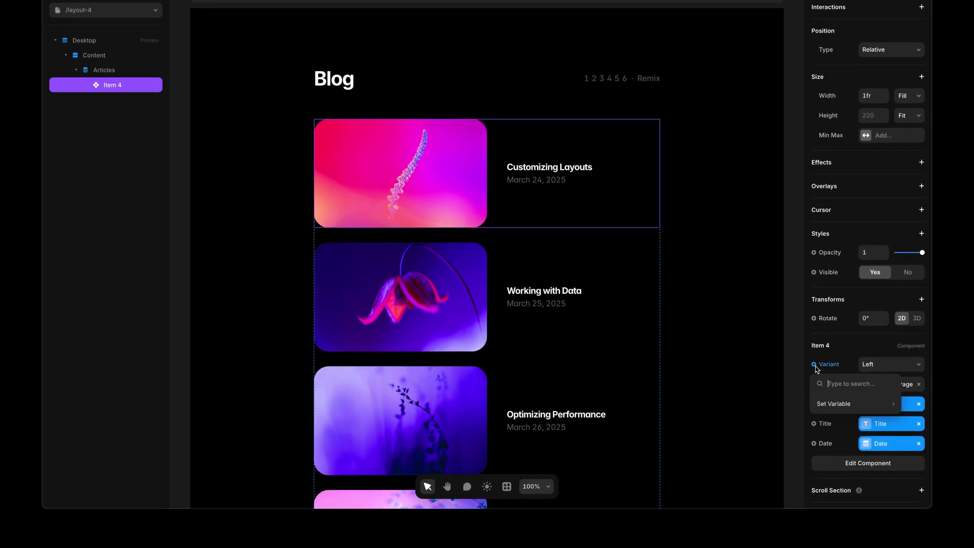
mouse_move(827, 403)
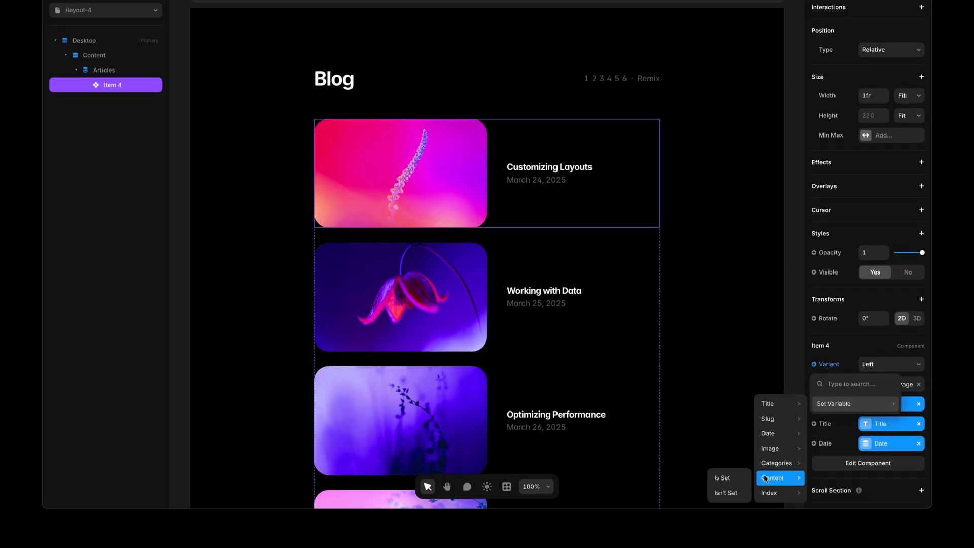
mouse_move(774, 496)
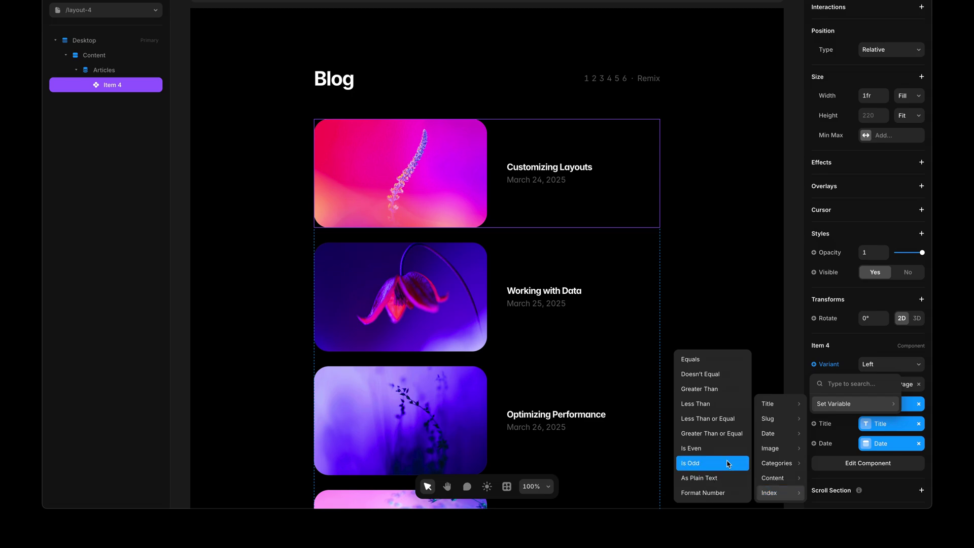
click(728, 464)
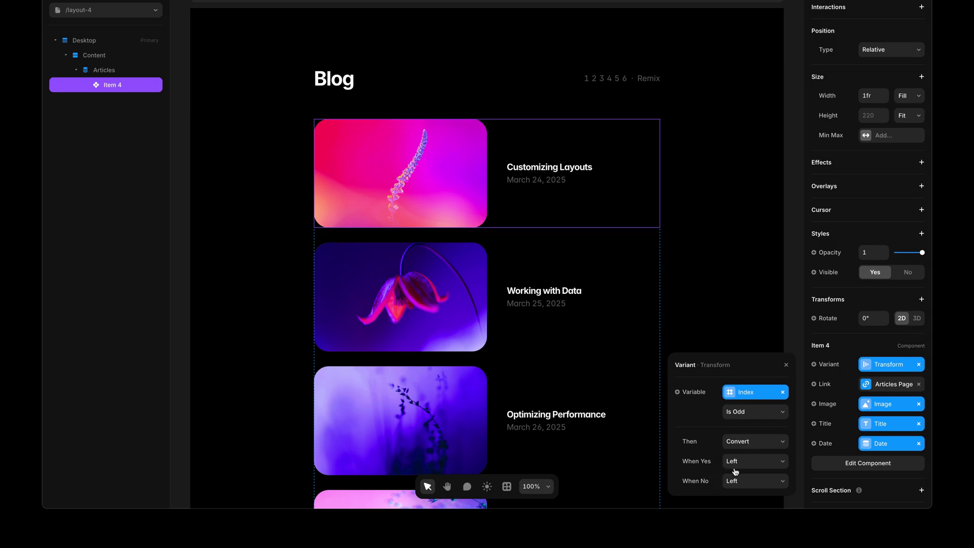
click(730, 488)
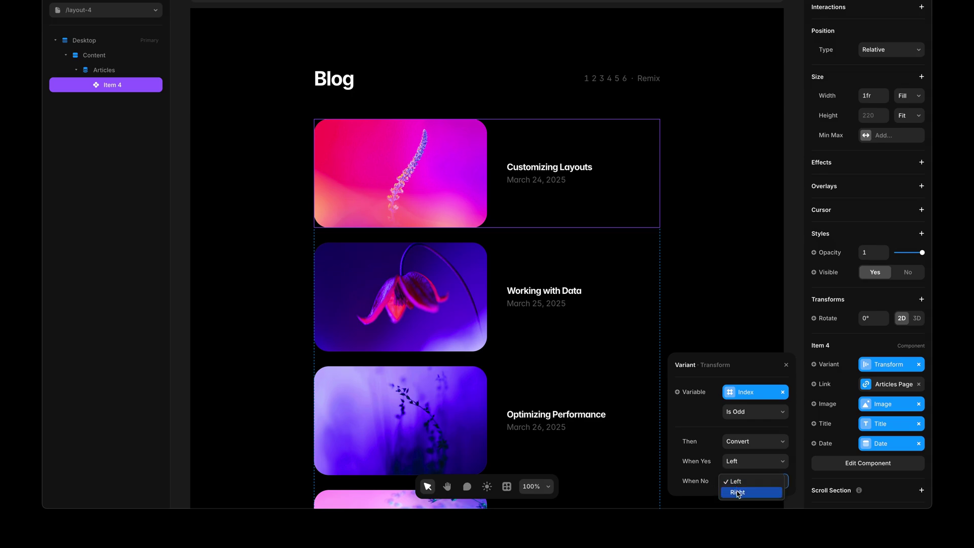
click(739, 493)
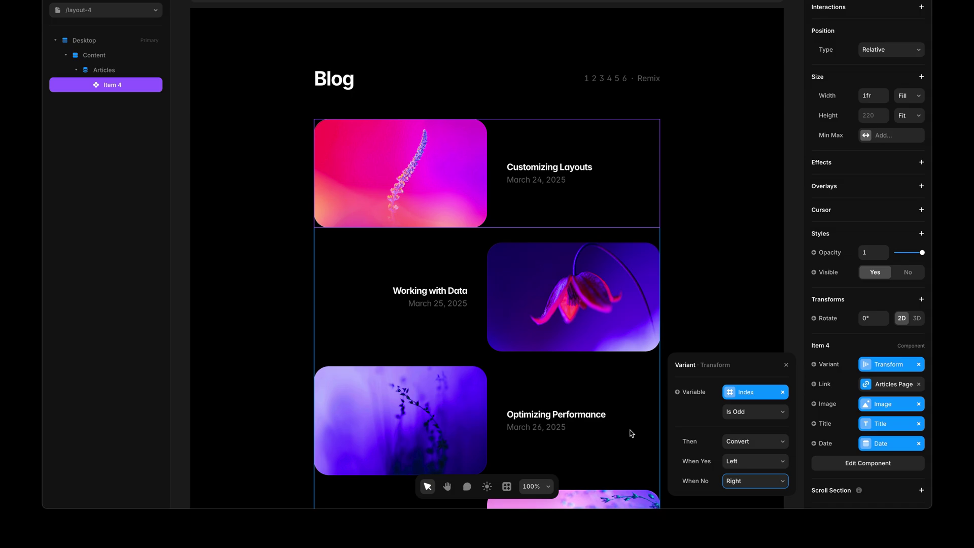
key(Escape)
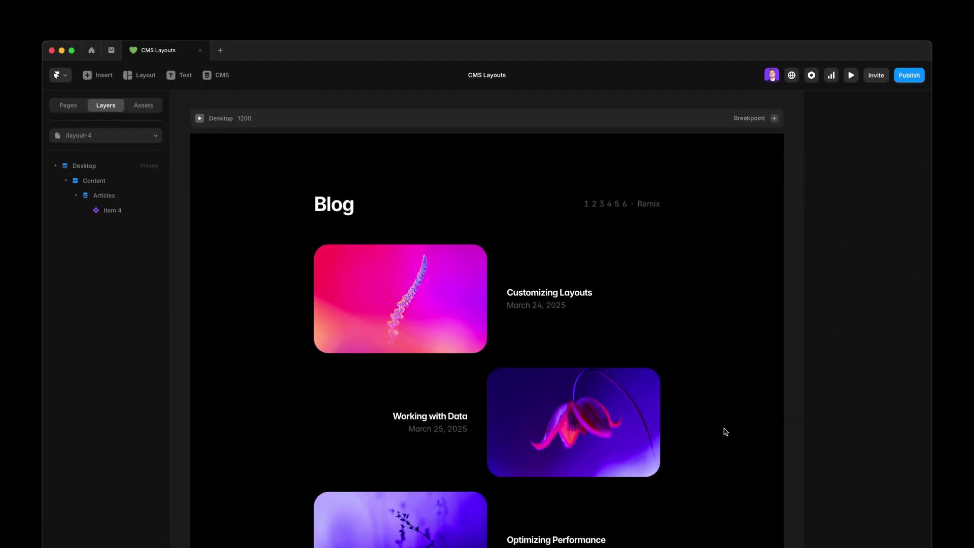
Step: Switch to the layout-5 page and select the Getting Started list item
click(123, 141)
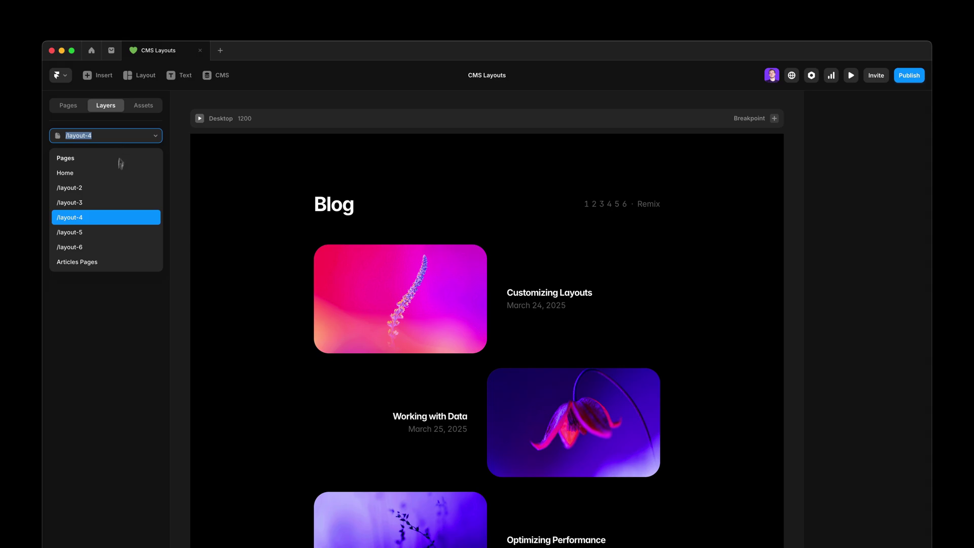
click(116, 230)
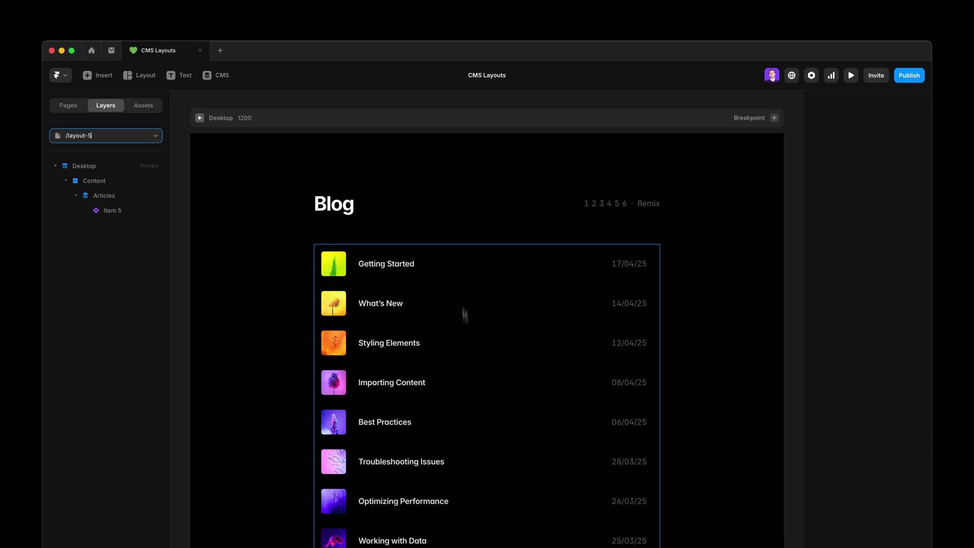
click(450, 263)
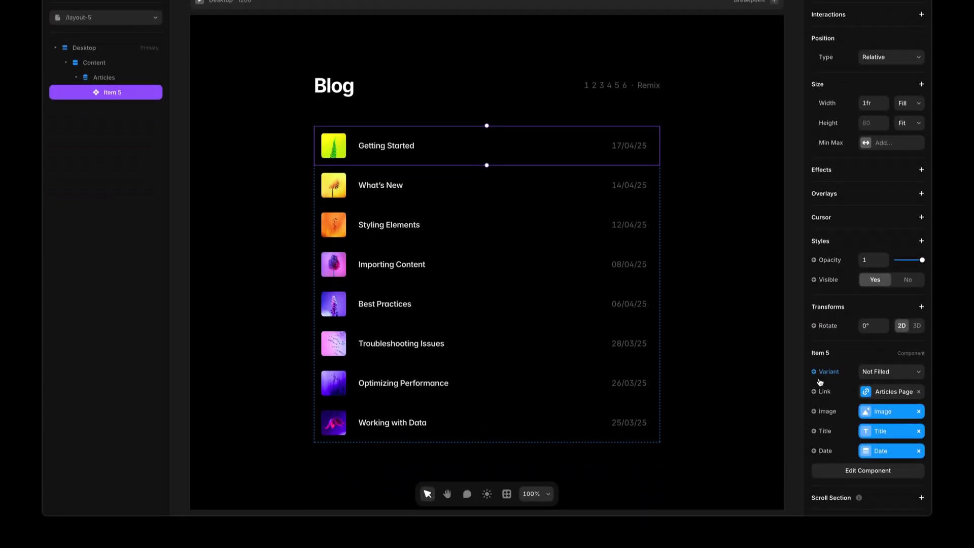
Step: Drive Item 5's Variant by Index Is Odd, with non-odd rows using the unfilled variant
click(814, 493)
mouse_move(833, 407)
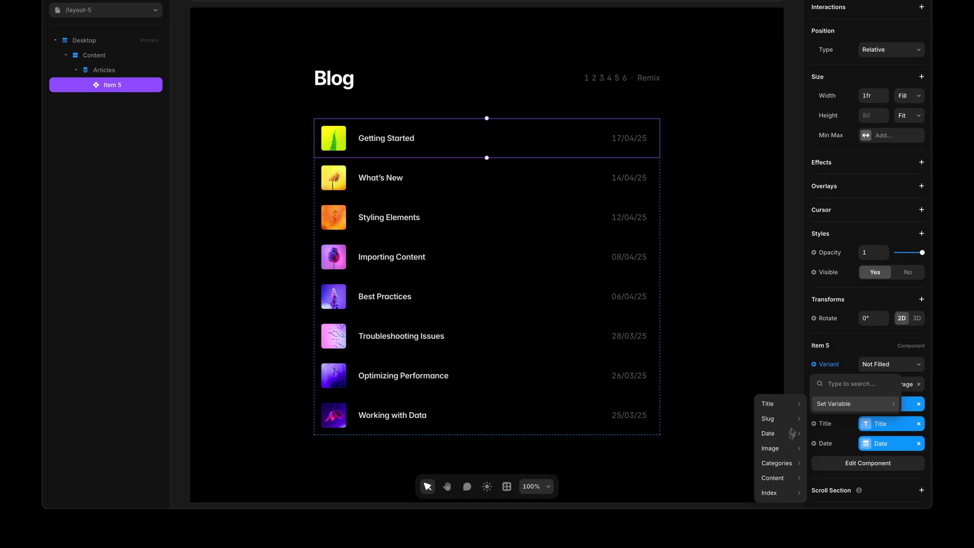
mouse_move(776, 492)
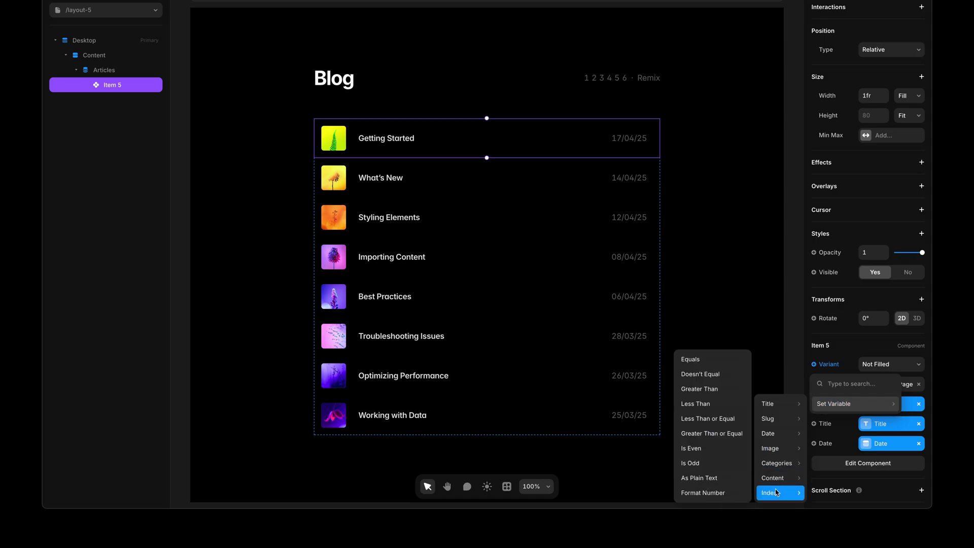
click(691, 462)
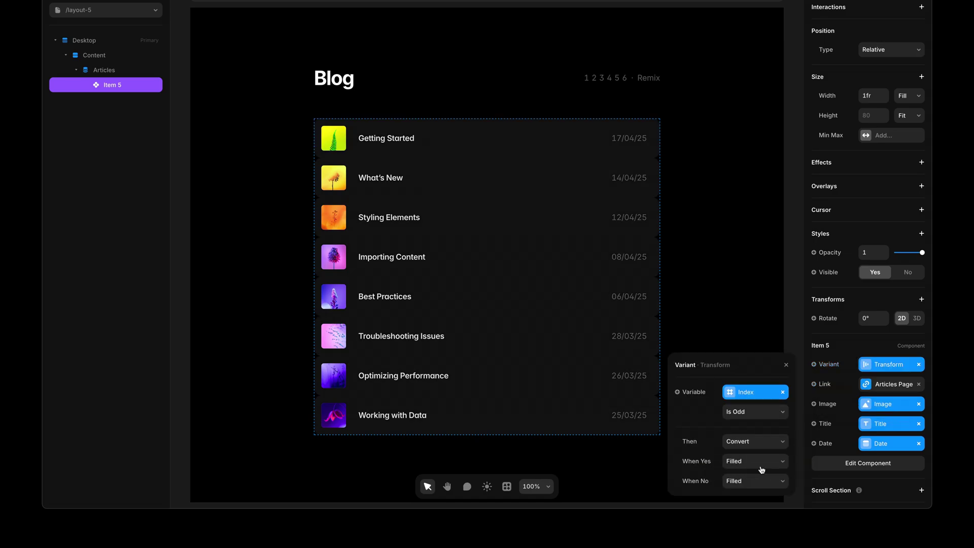
click(732, 486)
click(734, 493)
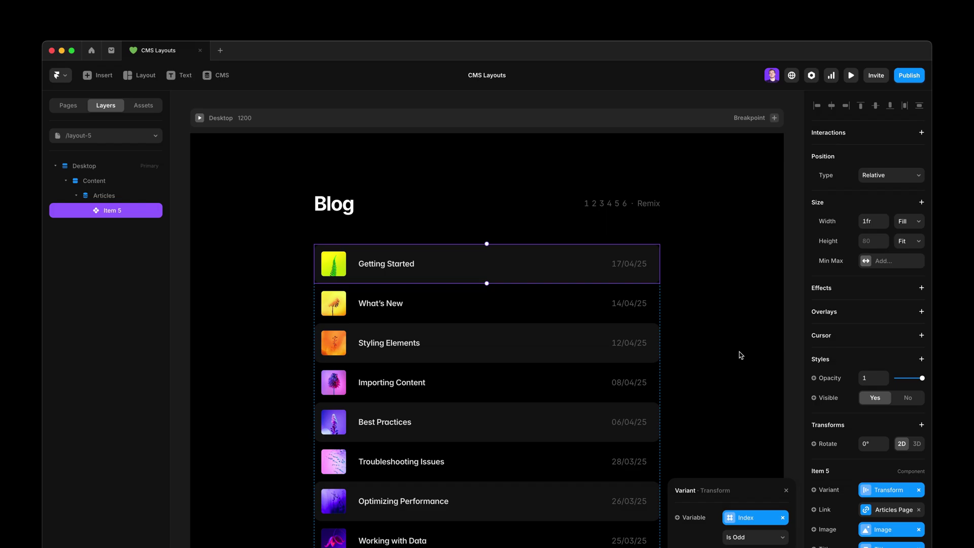
key(Escape)
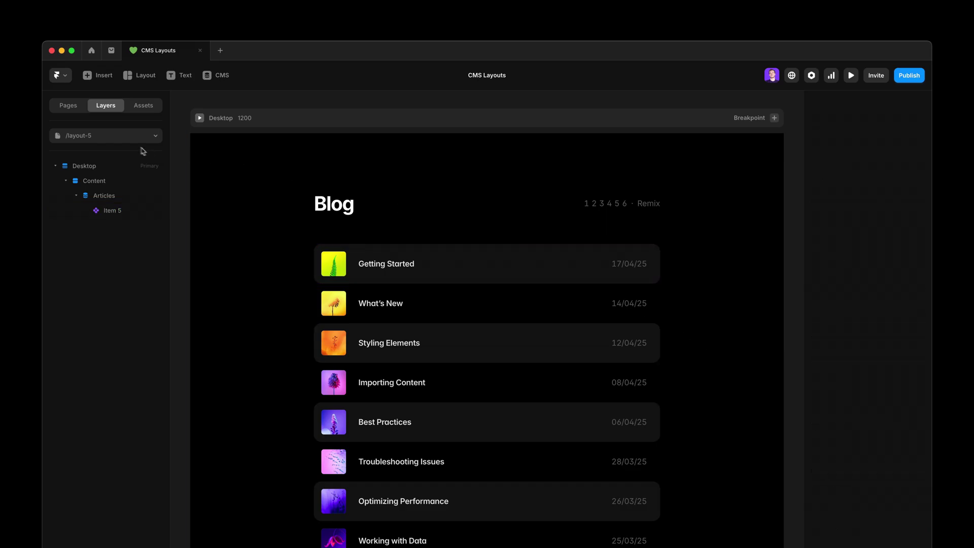
Step: Switch to /layout-6 and inspect Item 6's Divider and No Divider variants
click(125, 137)
click(110, 247)
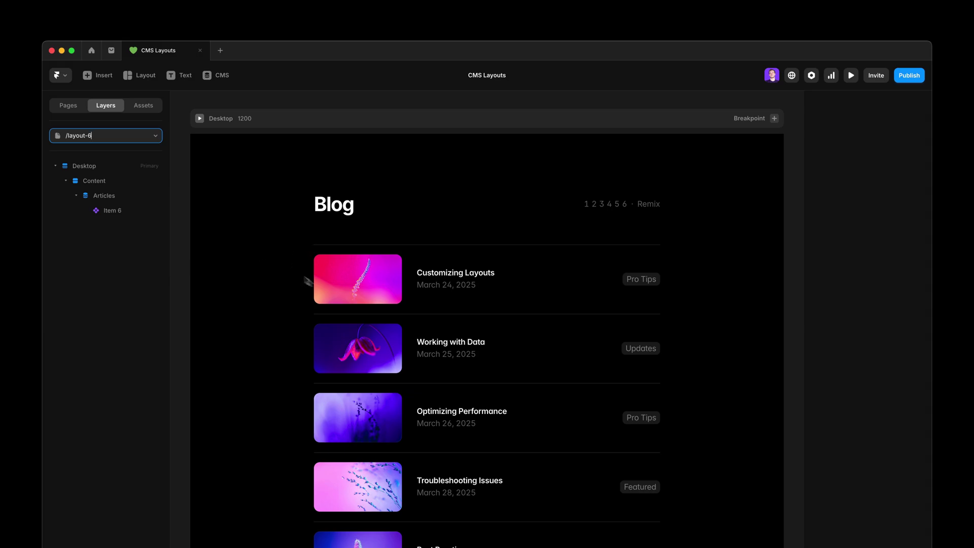
double_click(443, 294)
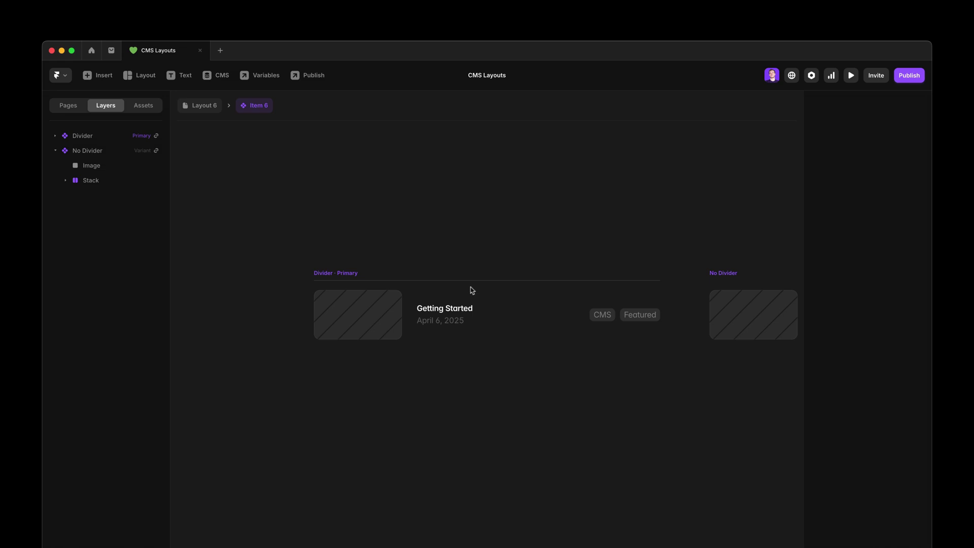
drag(643, 381, 312, 383)
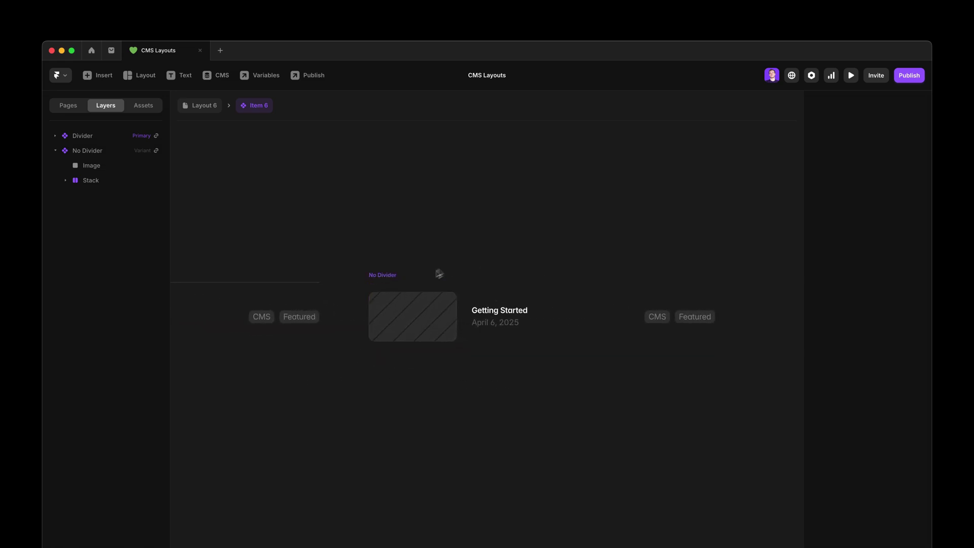
key(Escape)
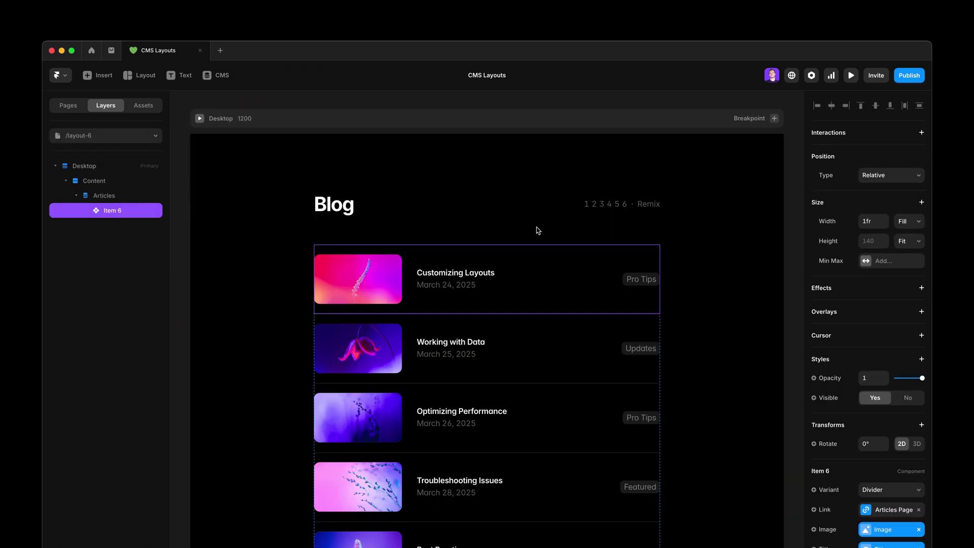
Step: Bind Item 6's Variant to Index equals 1, with When Yes set to No Divider
click(814, 479)
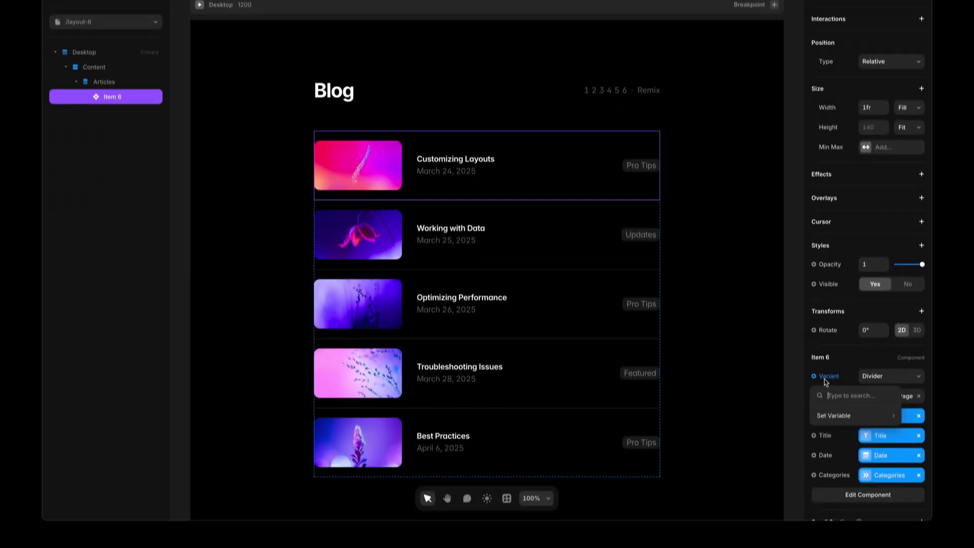
mouse_move(852, 518)
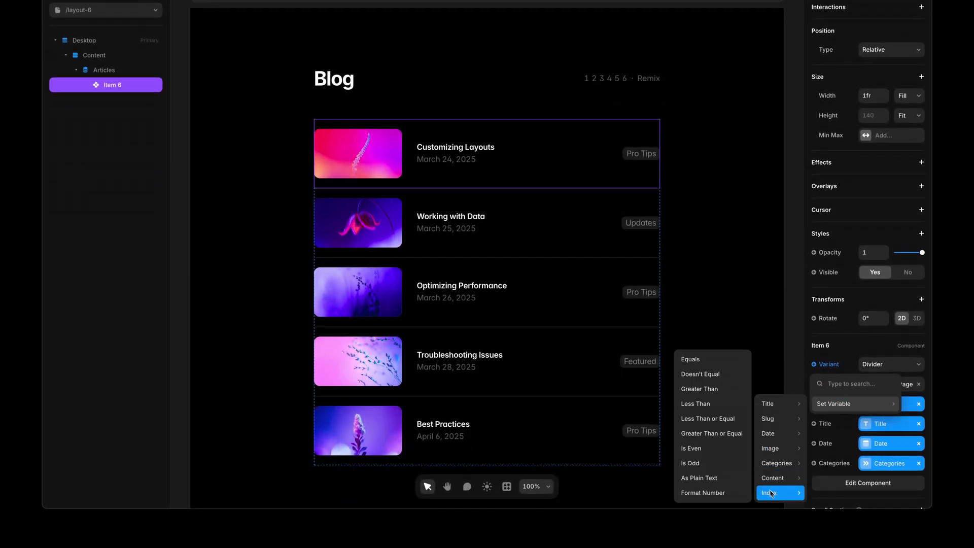
click(710, 357)
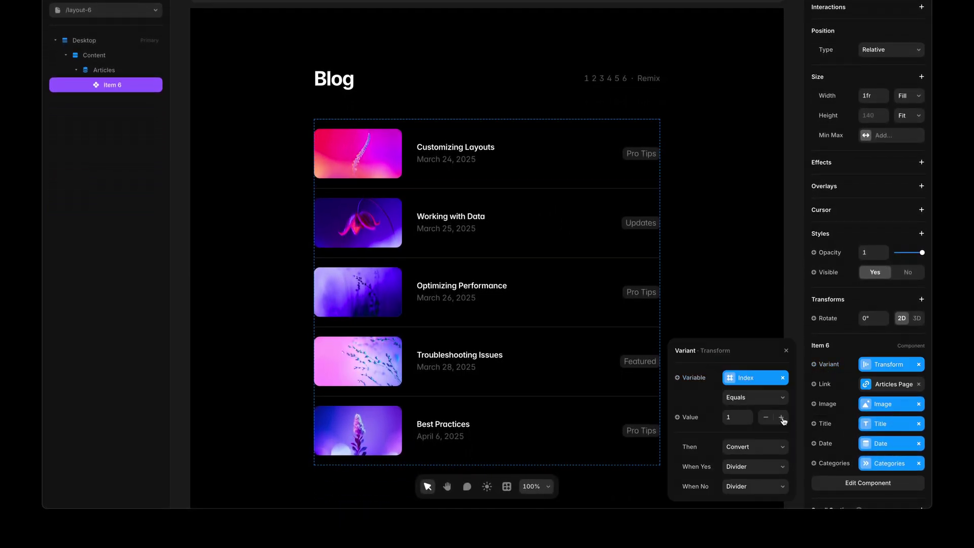
click(759, 466)
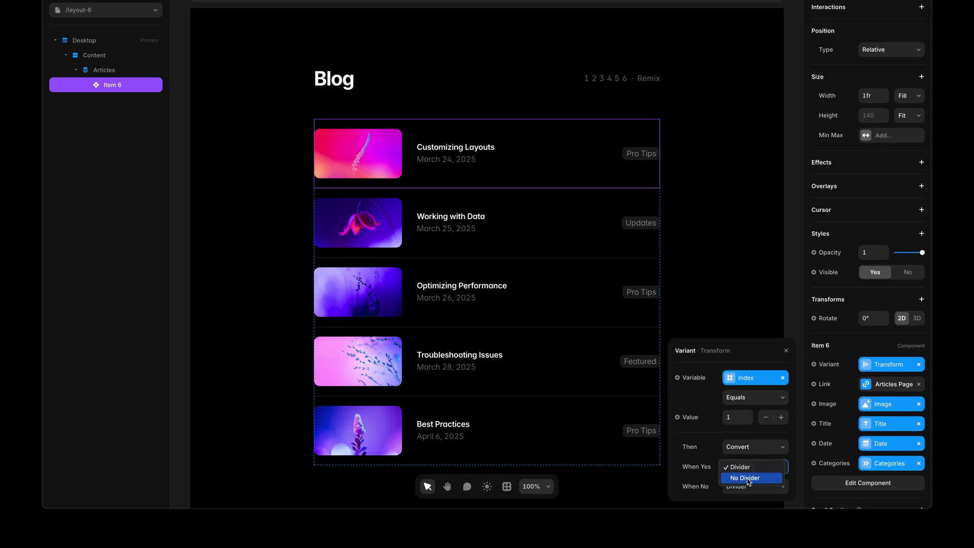
click(747, 478)
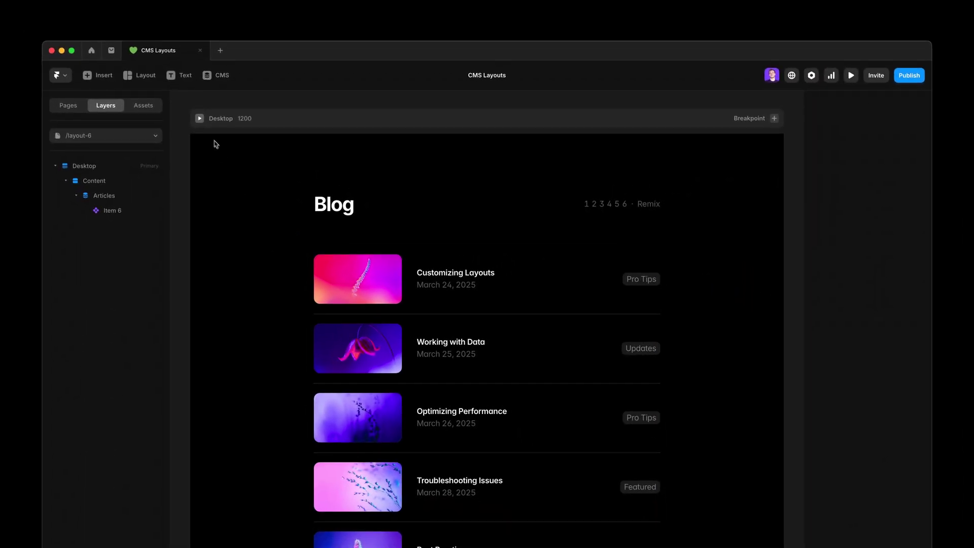
Step: Preview the Desktop frame fullscreen and switch to layout 1, the two-column Blog grid with Importing Content tall
click(199, 117)
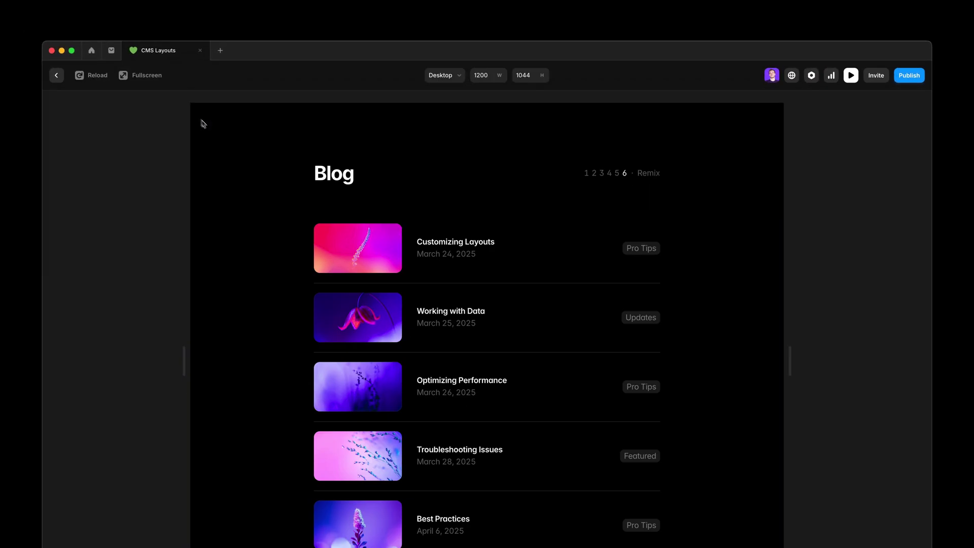
click(139, 77)
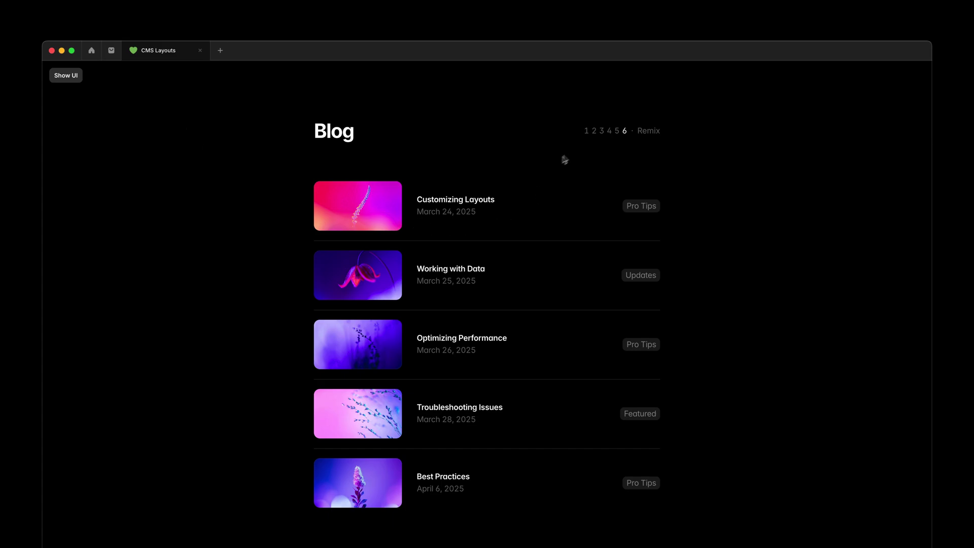
click(586, 131)
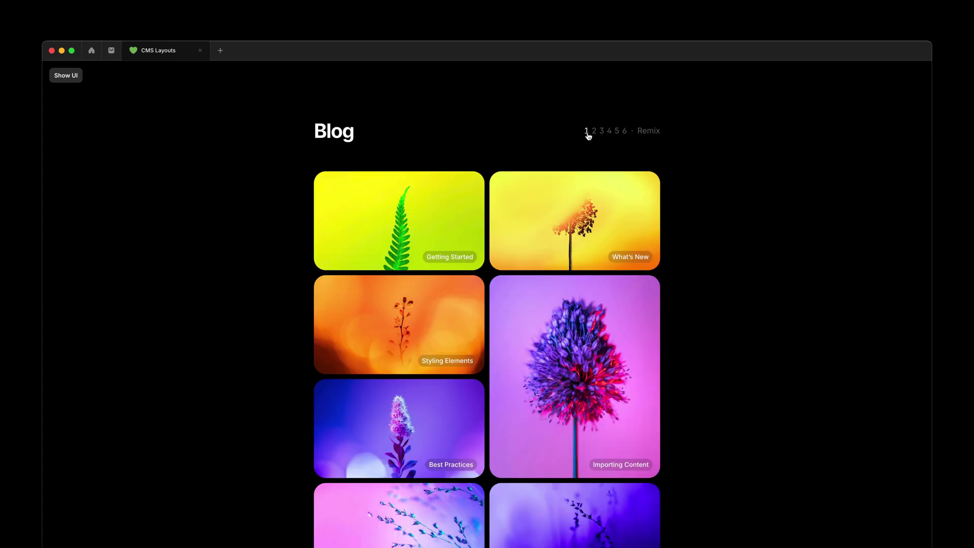